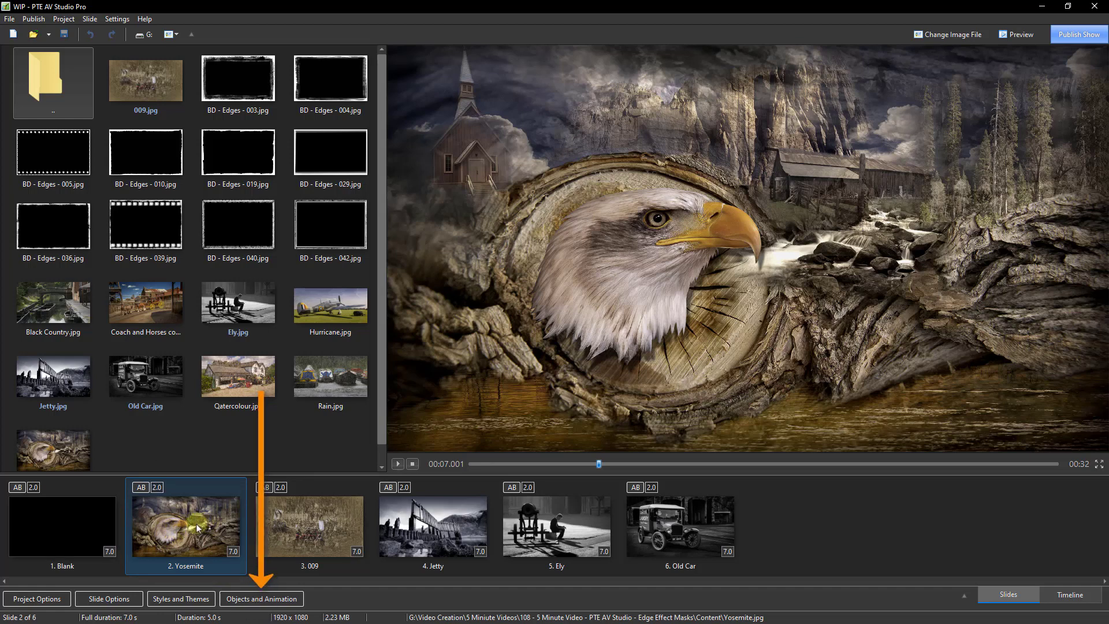
In Objects and Animation, bring up the Add > Mask choices for the Yosemite image.
click(249, 601)
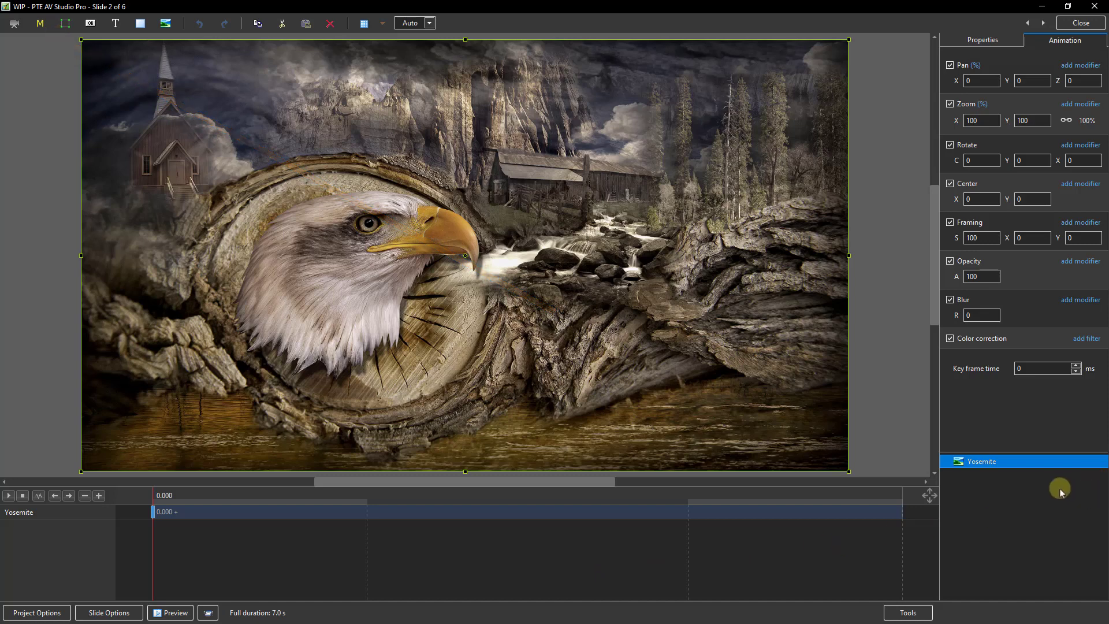
right_click(1006, 463)
mouse_move(1020, 471)
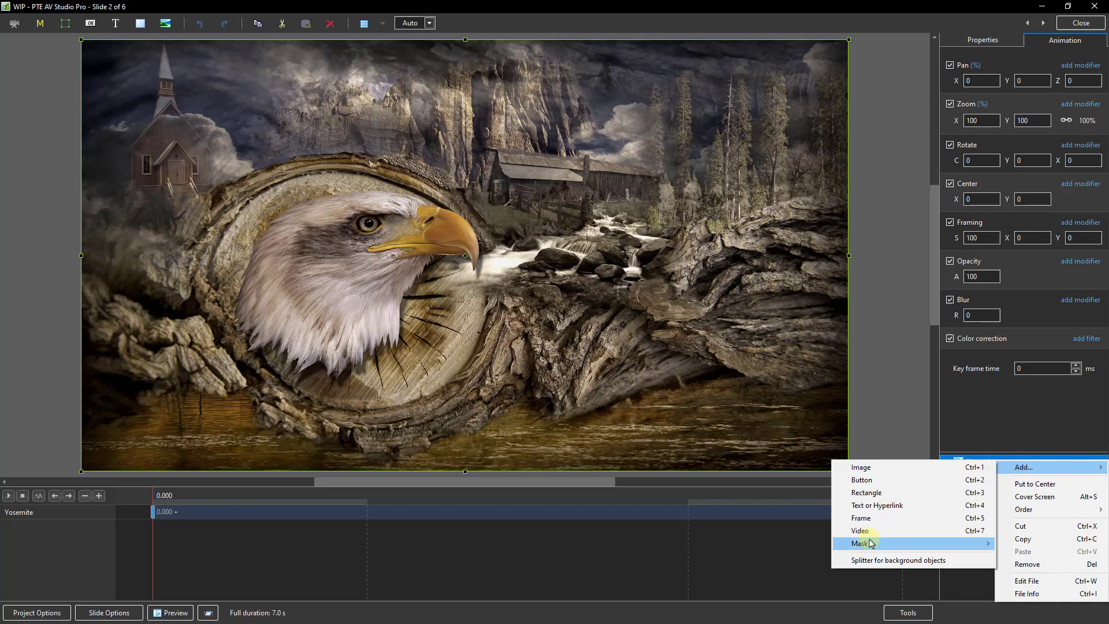
mouse_move(865, 544)
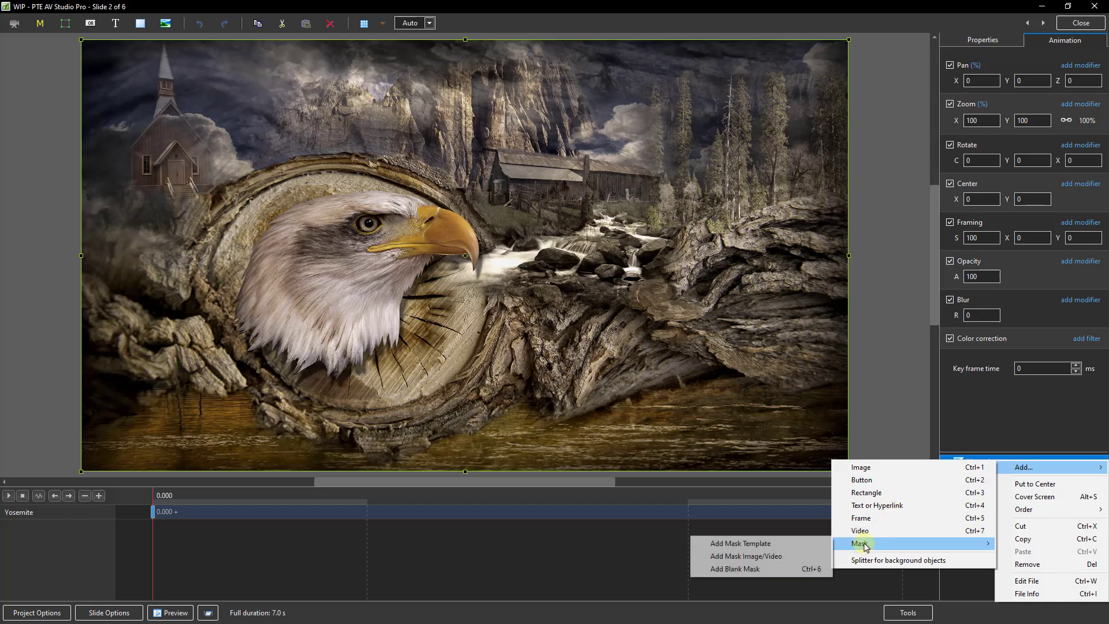
Add BD - Edges - 004 from the Content folder as an image mask on Yosemite.
click(798, 562)
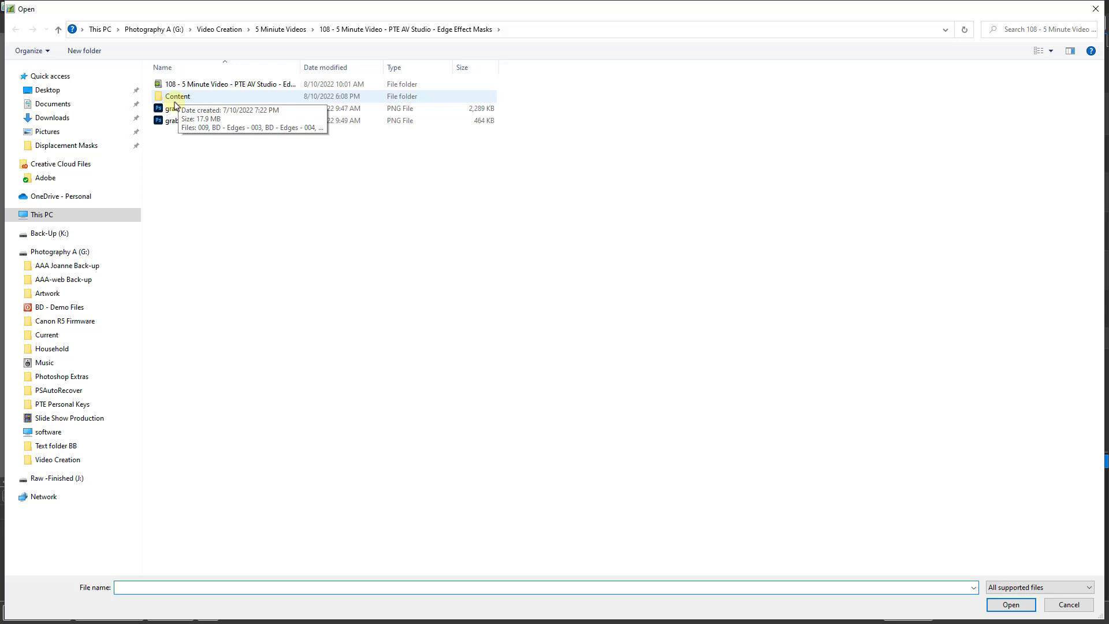
double_click(176, 97)
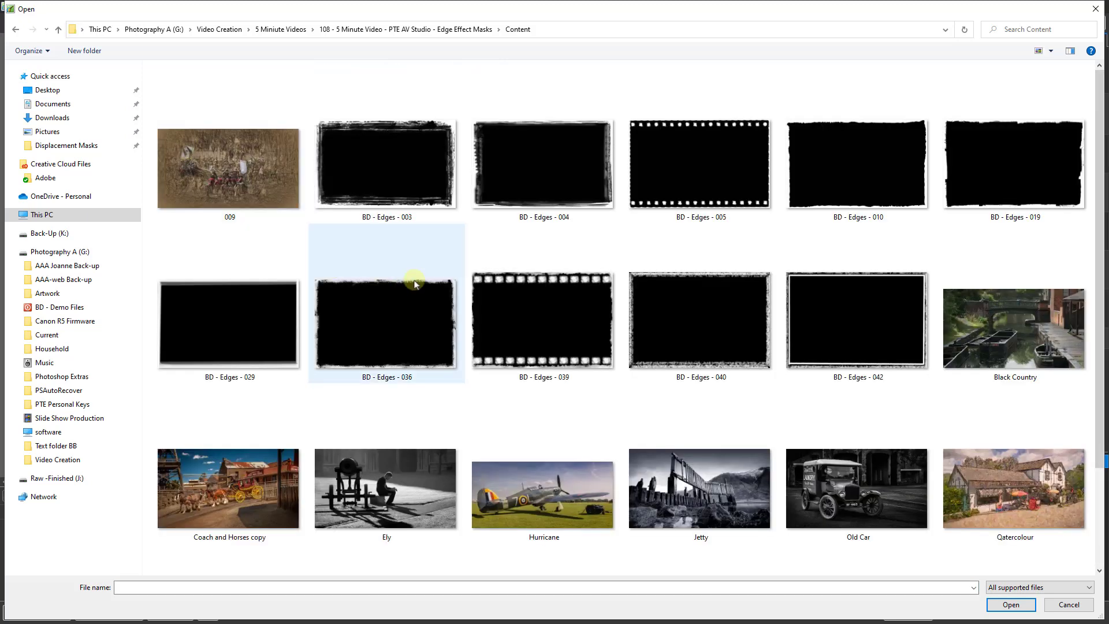
double_click(545, 166)
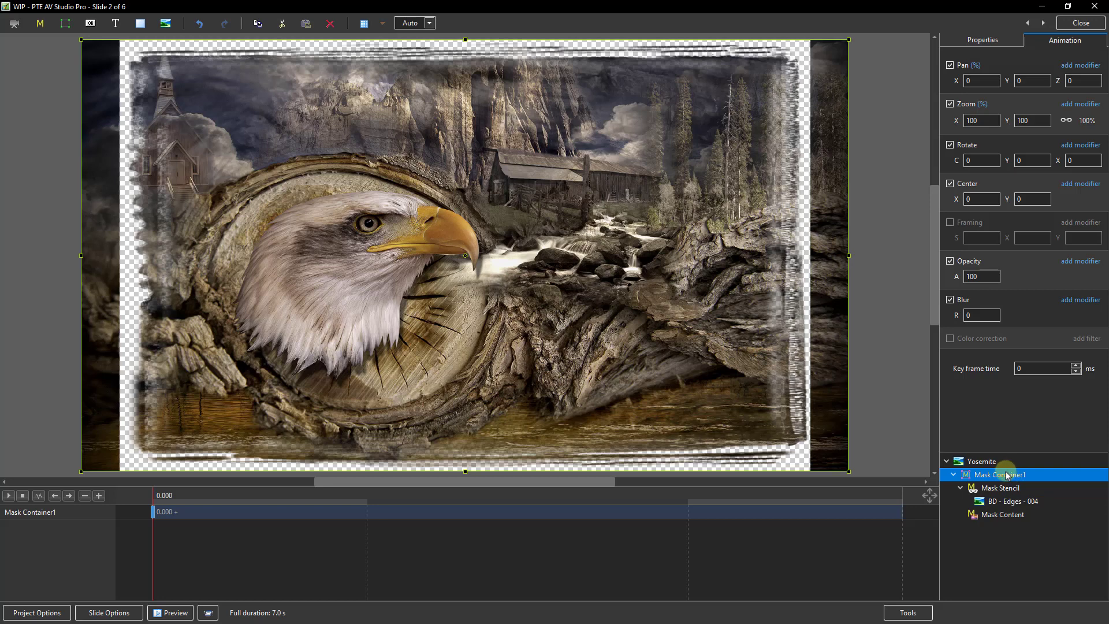
Unlink the BD - Edges - 004 stencil's X/Y zoom and set Zoom X to 111%.
click(998, 503)
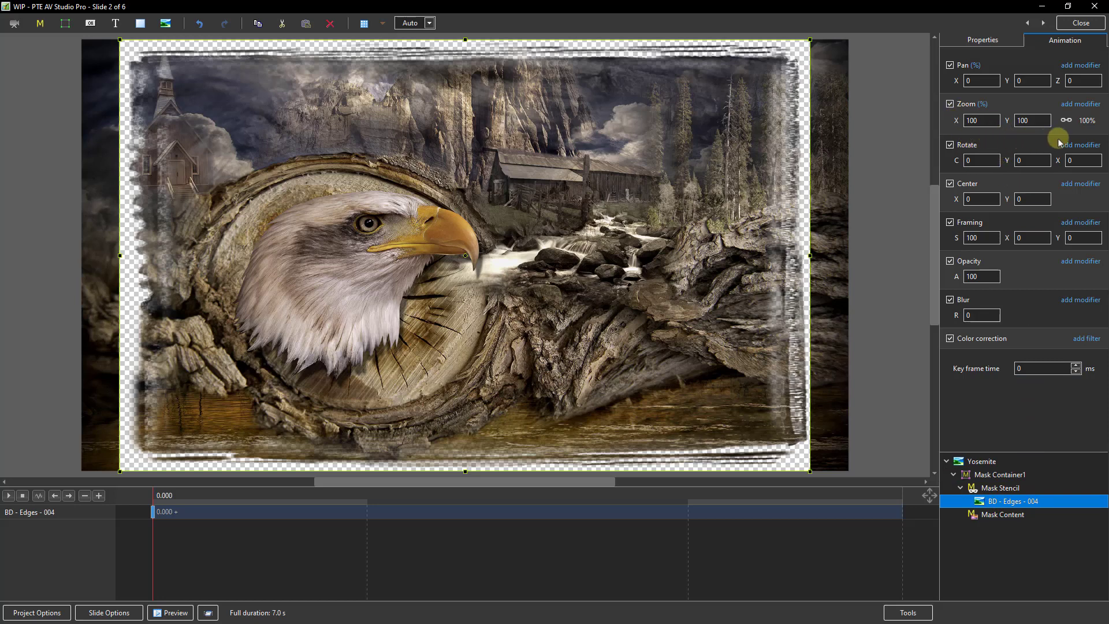
click(1066, 122)
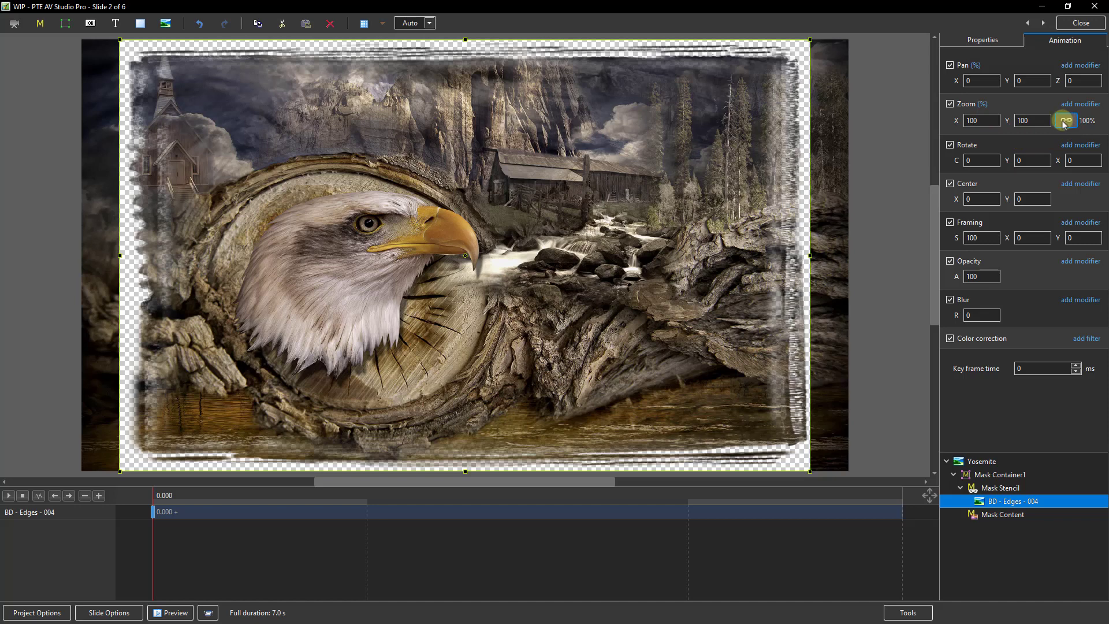
click(984, 120)
double_click(984, 120)
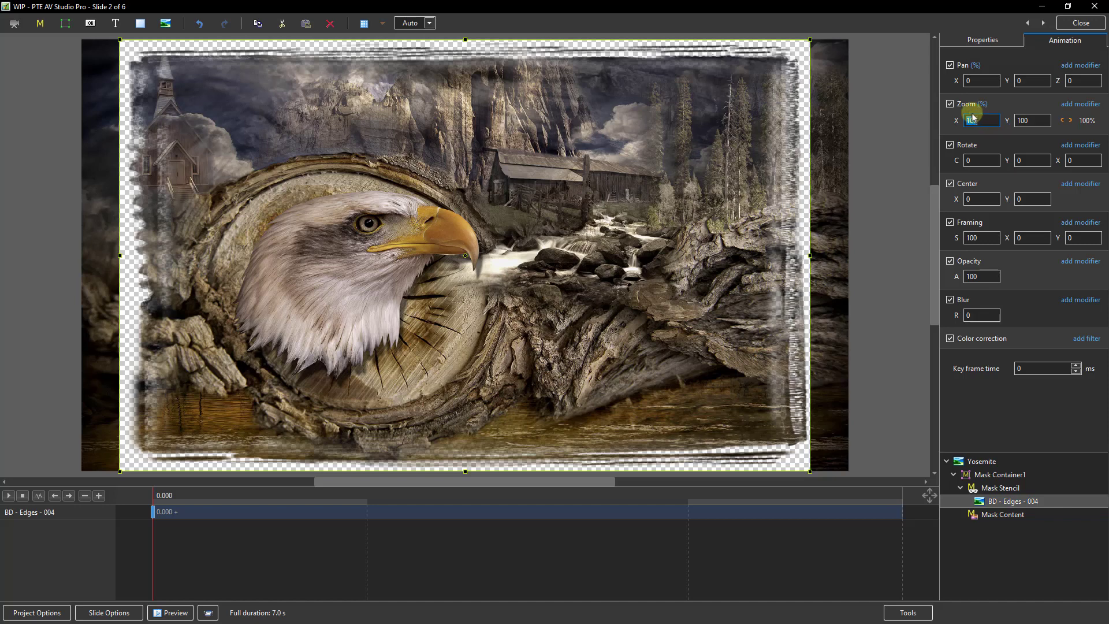
text(99)
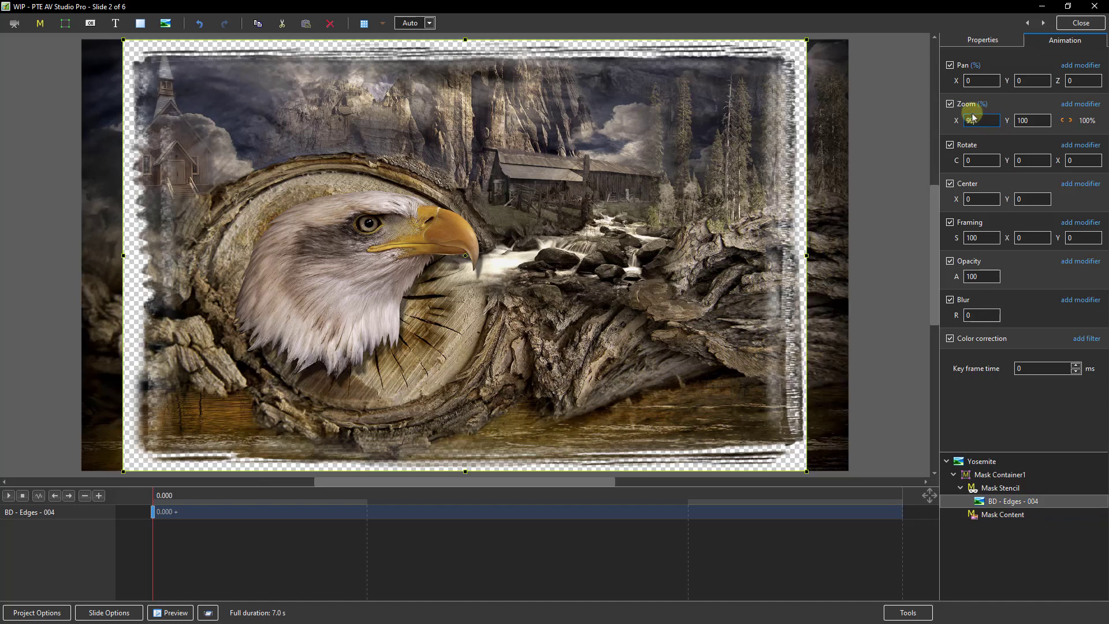
scroll(974, 117, up, 1)
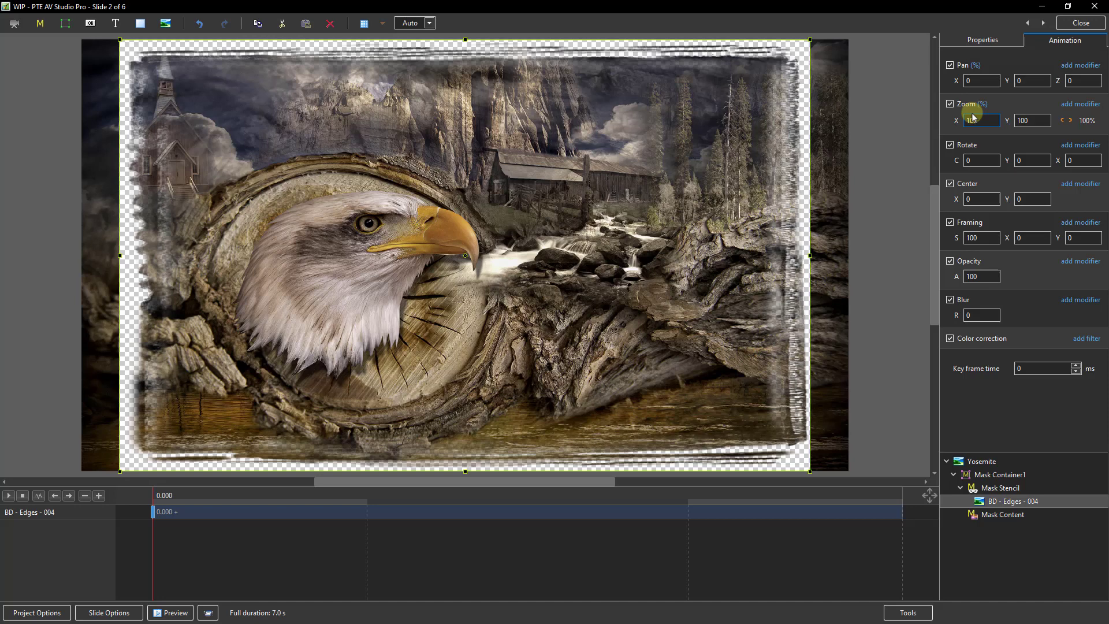
scroll(973, 117, up, 6)
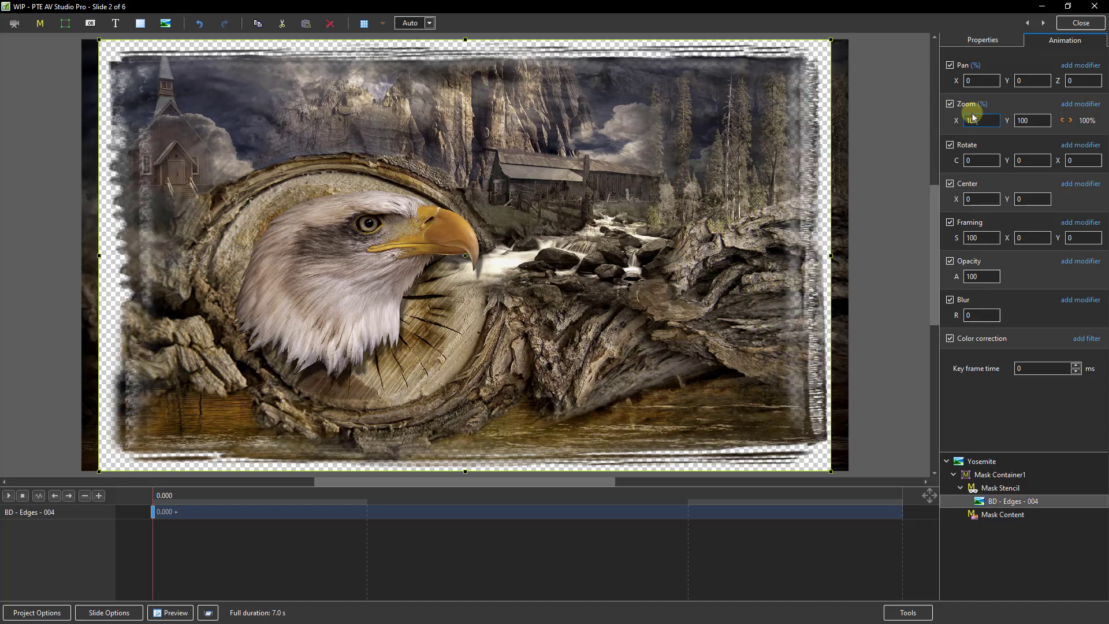
scroll(973, 117, up, 5)
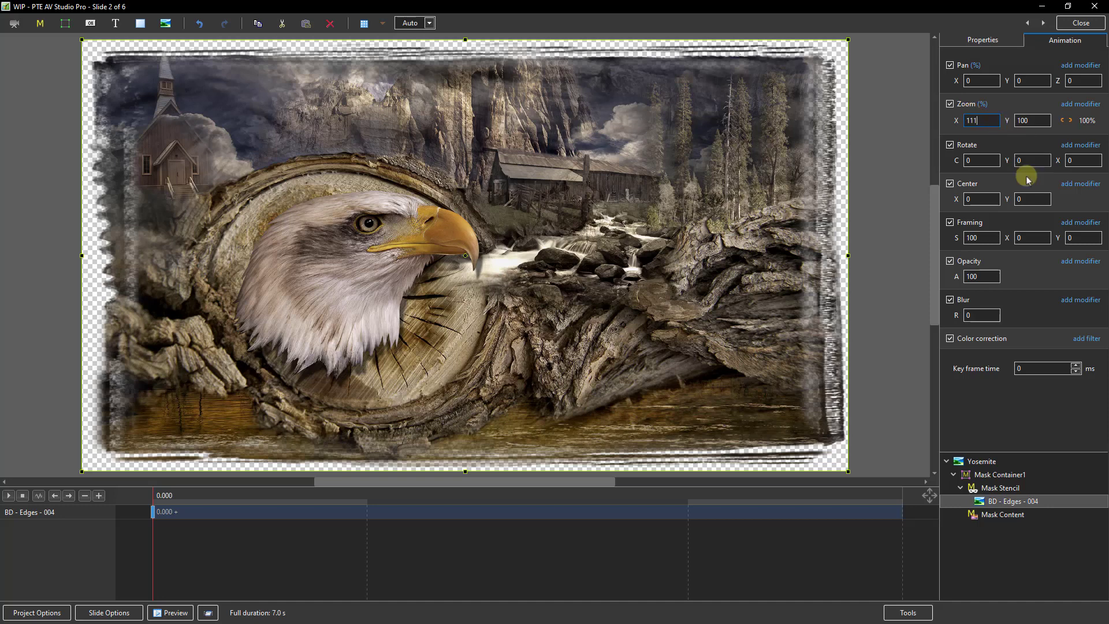
Add a rectangle inside the mask's Mask Content.
click(998, 516)
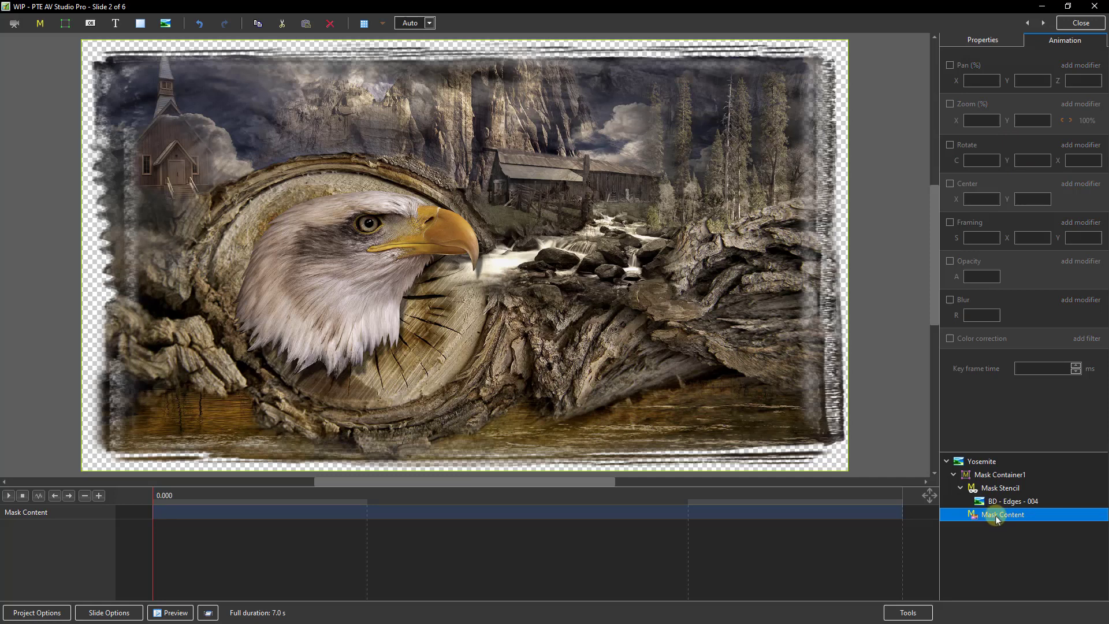
right_click(996, 518)
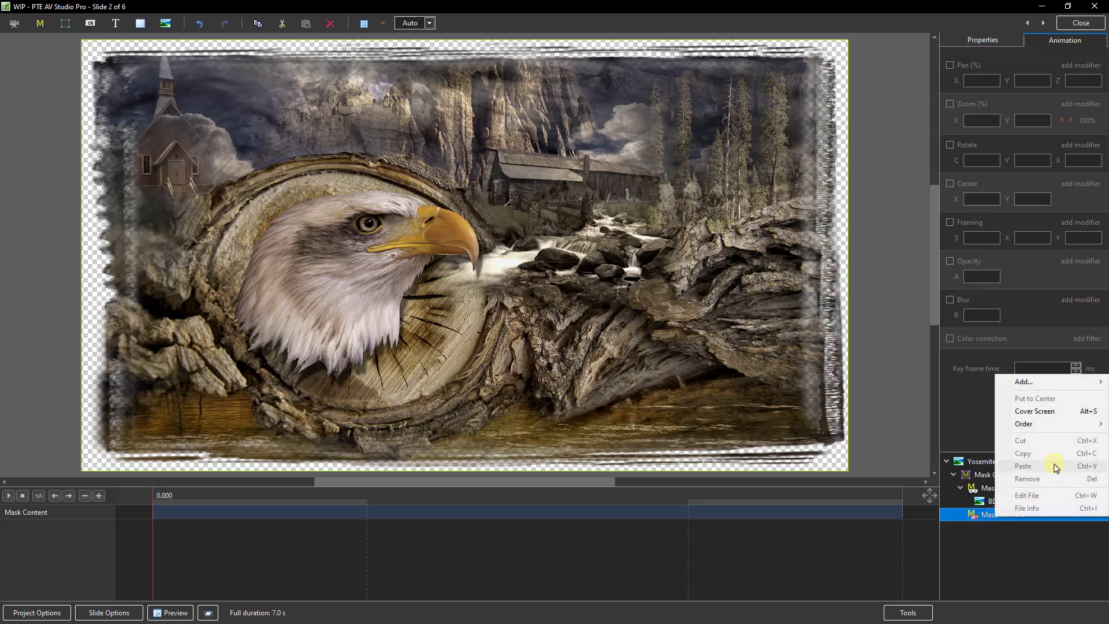
mouse_move(1022, 383)
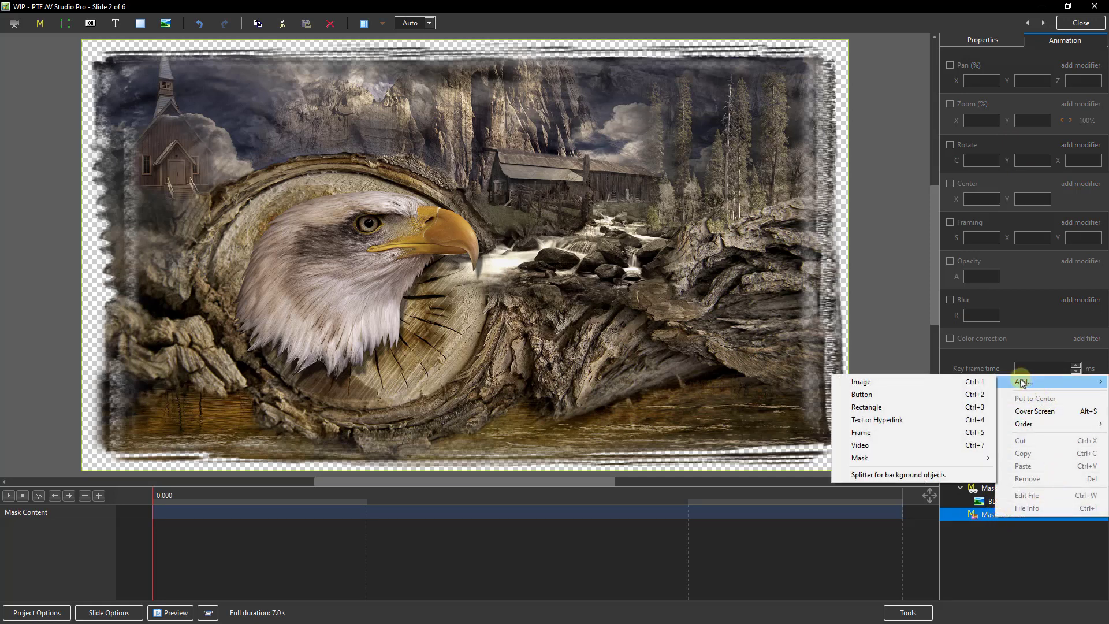
click(854, 408)
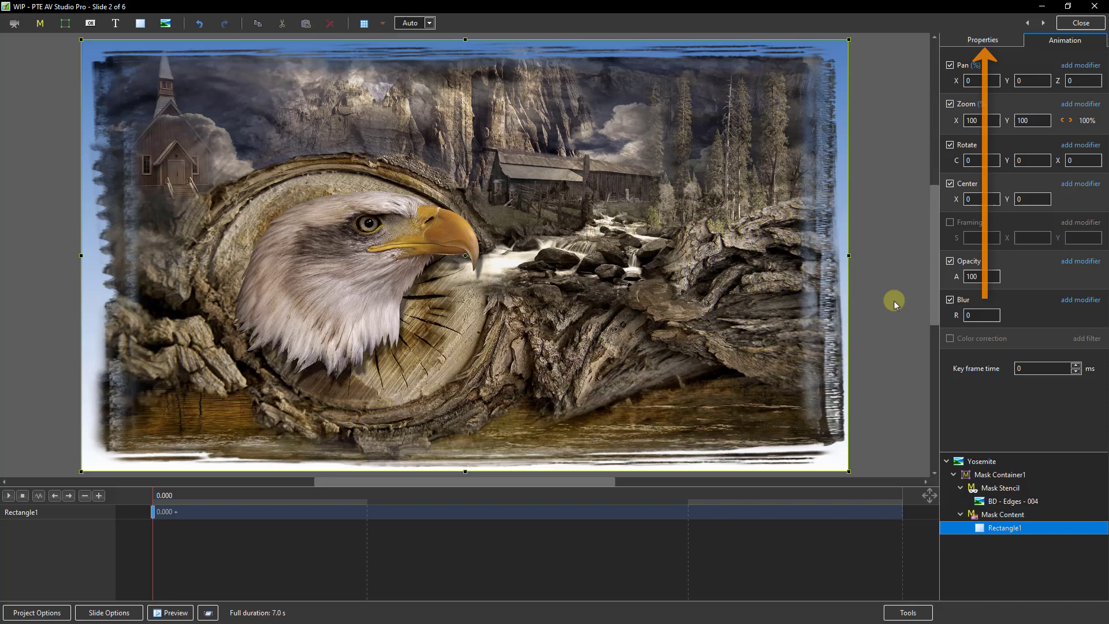
Give the rectangle a solid light grey fill.
click(980, 42)
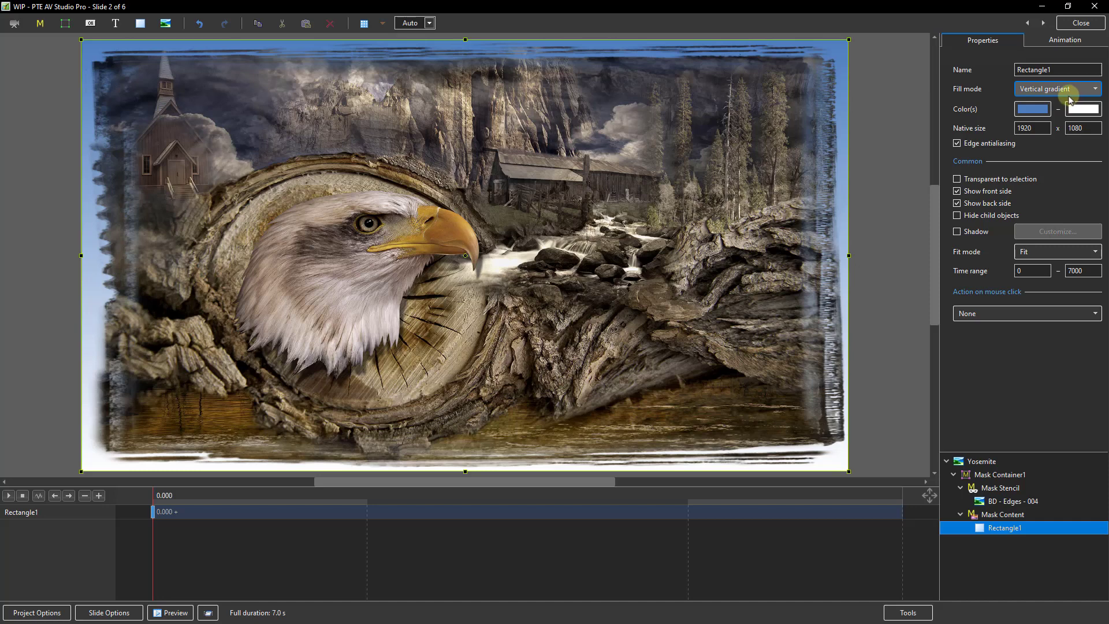
click(1095, 90)
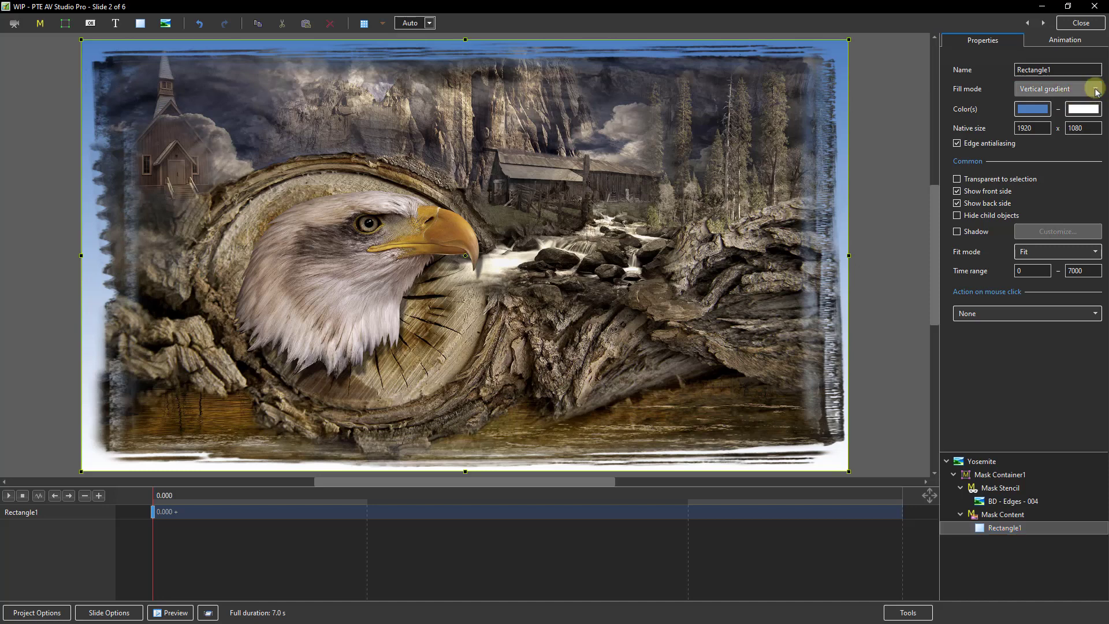
click(1028, 103)
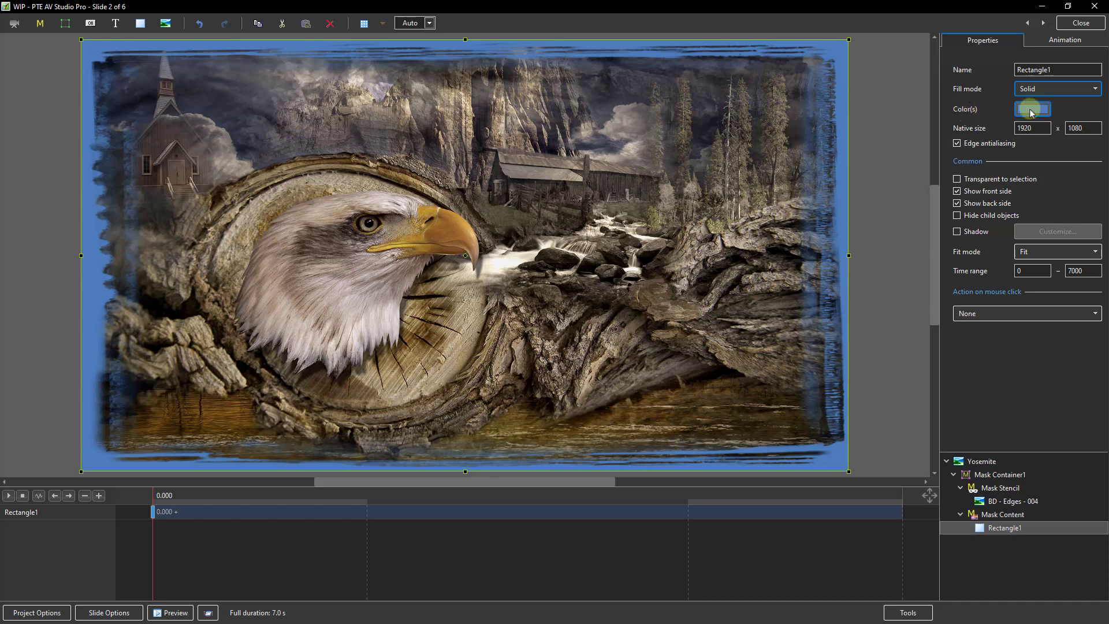
click(1032, 112)
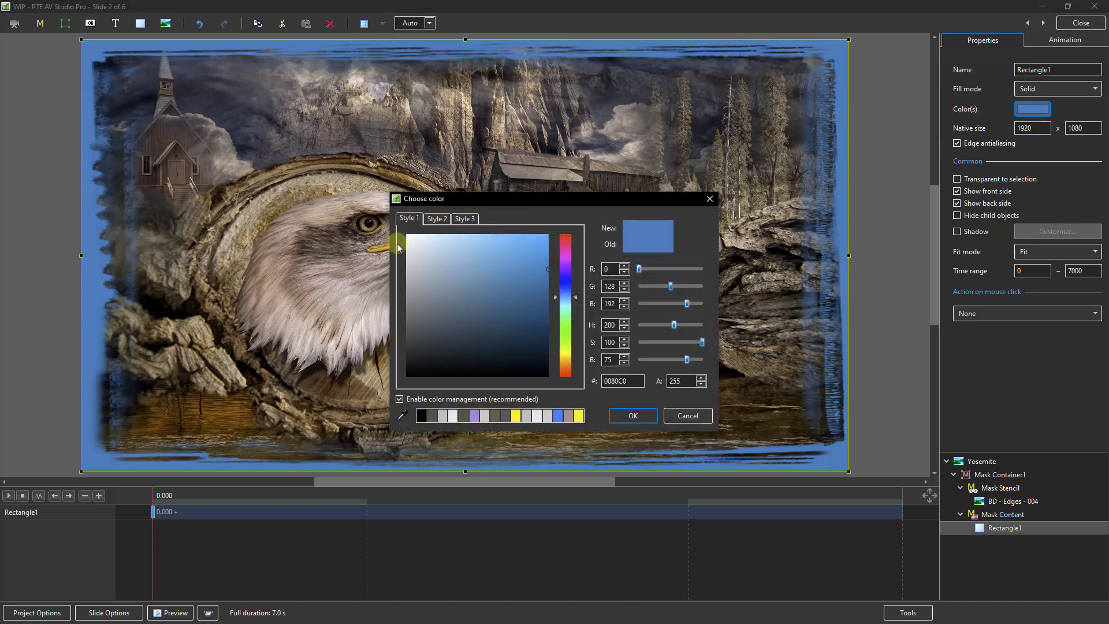
click(407, 238)
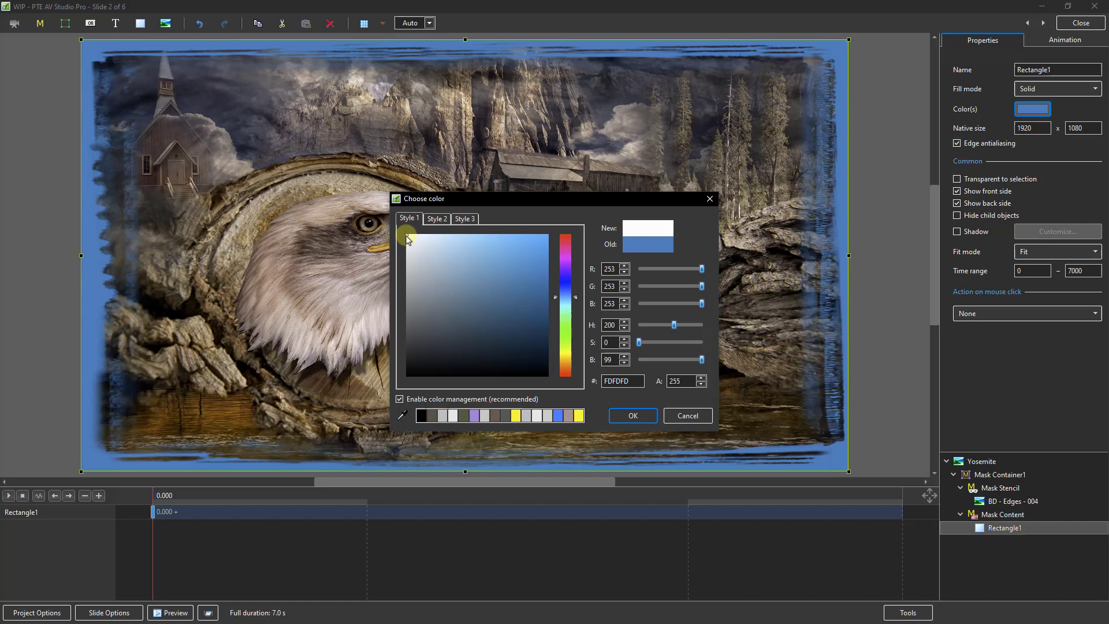
click(407, 235)
click(408, 260)
click(407, 257)
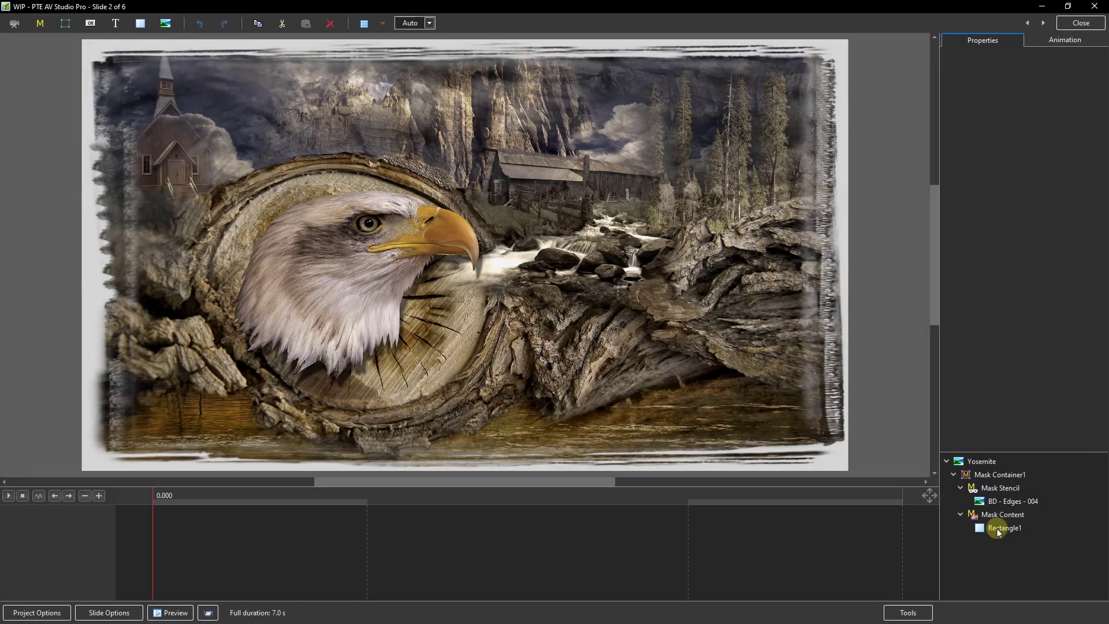
Change Rectangle1's fill colour to black.
click(997, 529)
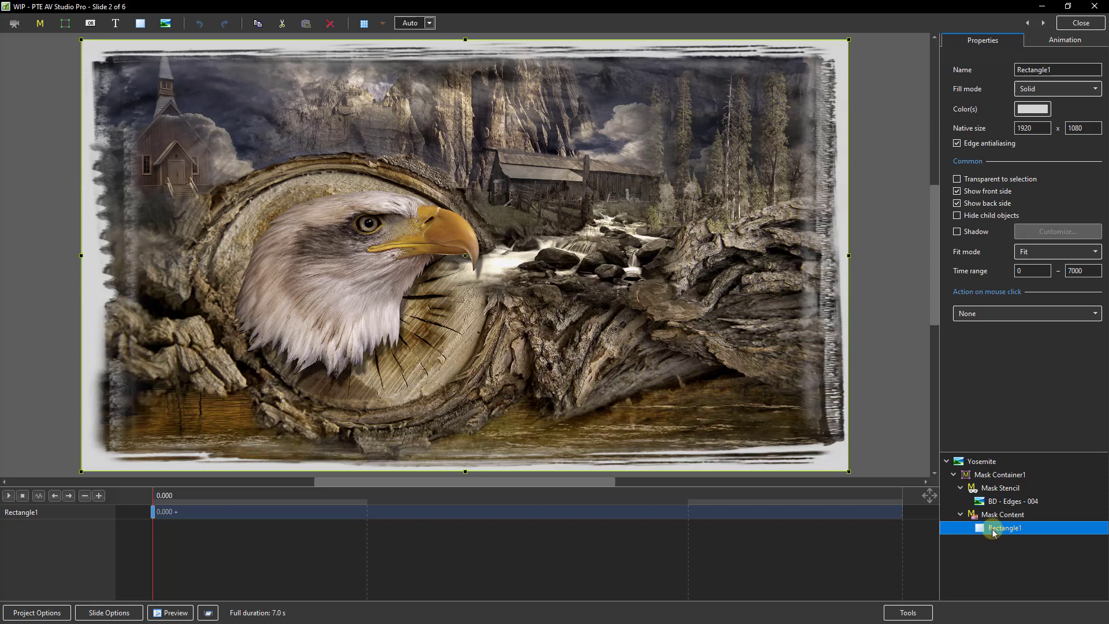
click(1027, 113)
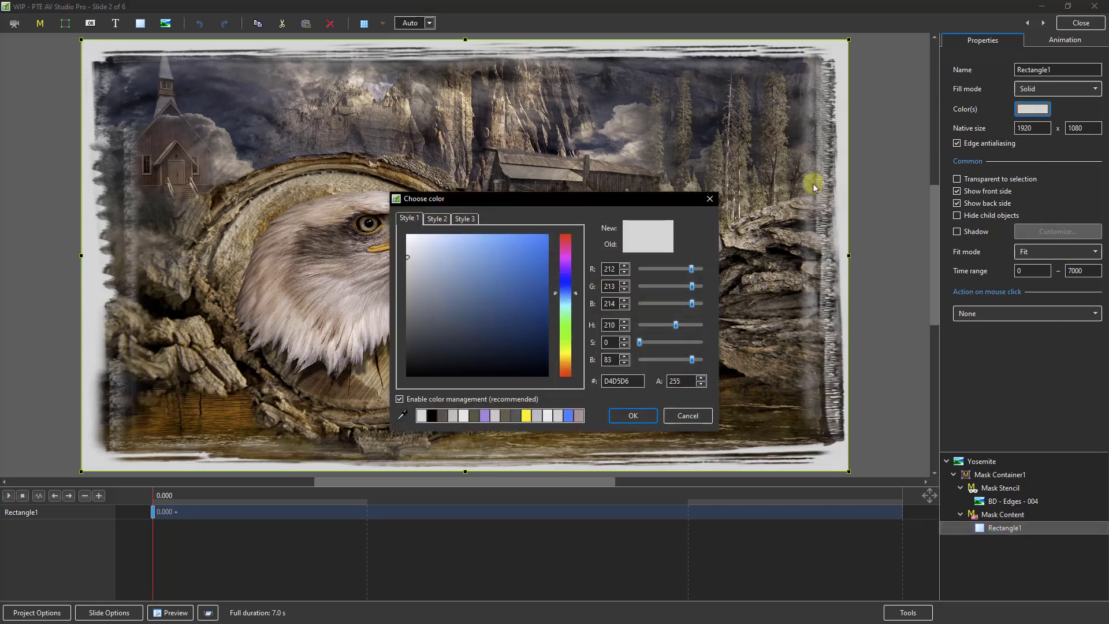
drag(604, 203, 973, 127)
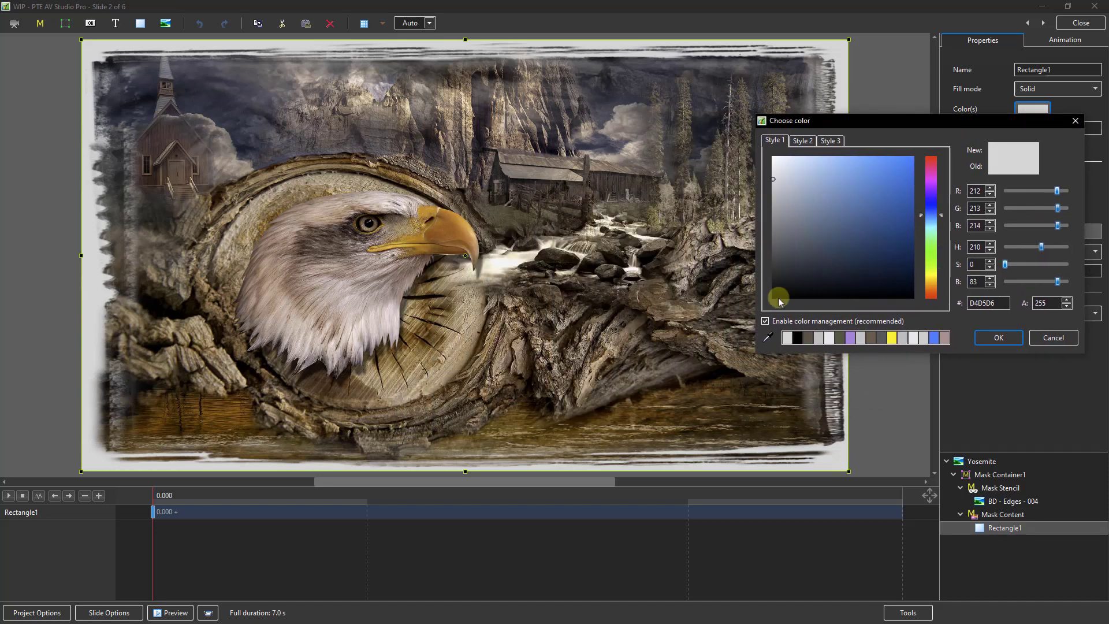
click(774, 299)
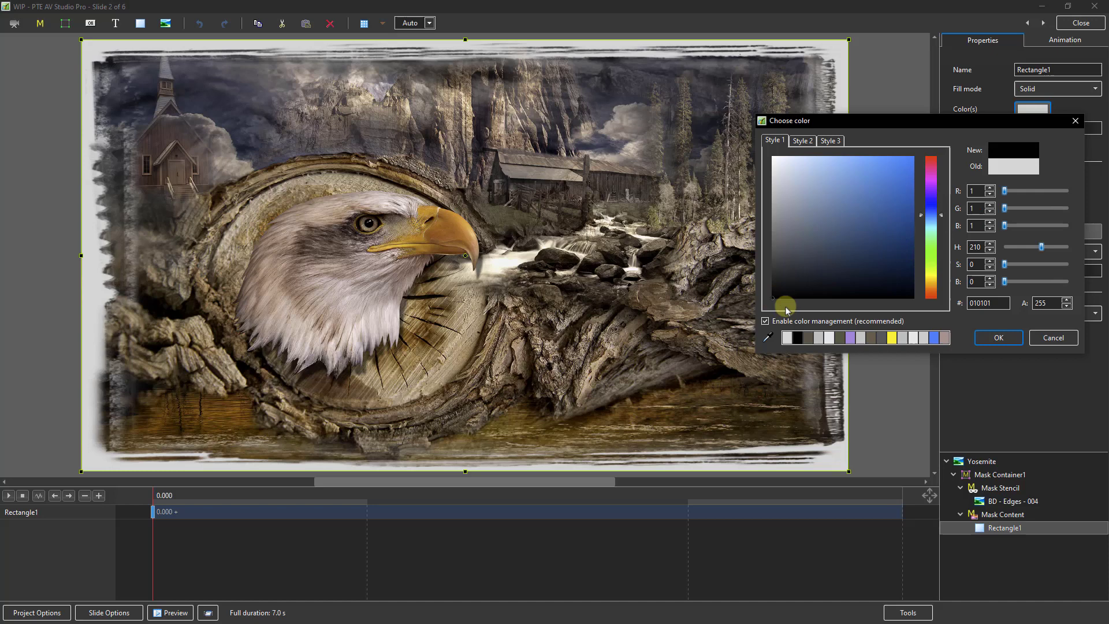
click(998, 339)
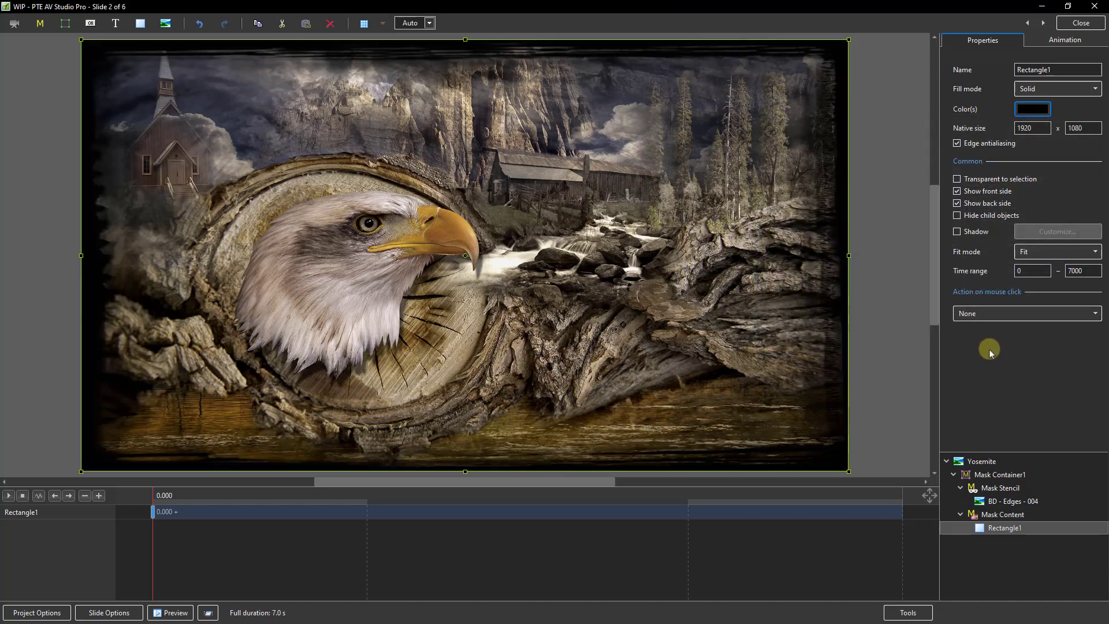
Set Rectangle1 to a dark brown (4A3733) sampled from the eagle photo.
click(1032, 109)
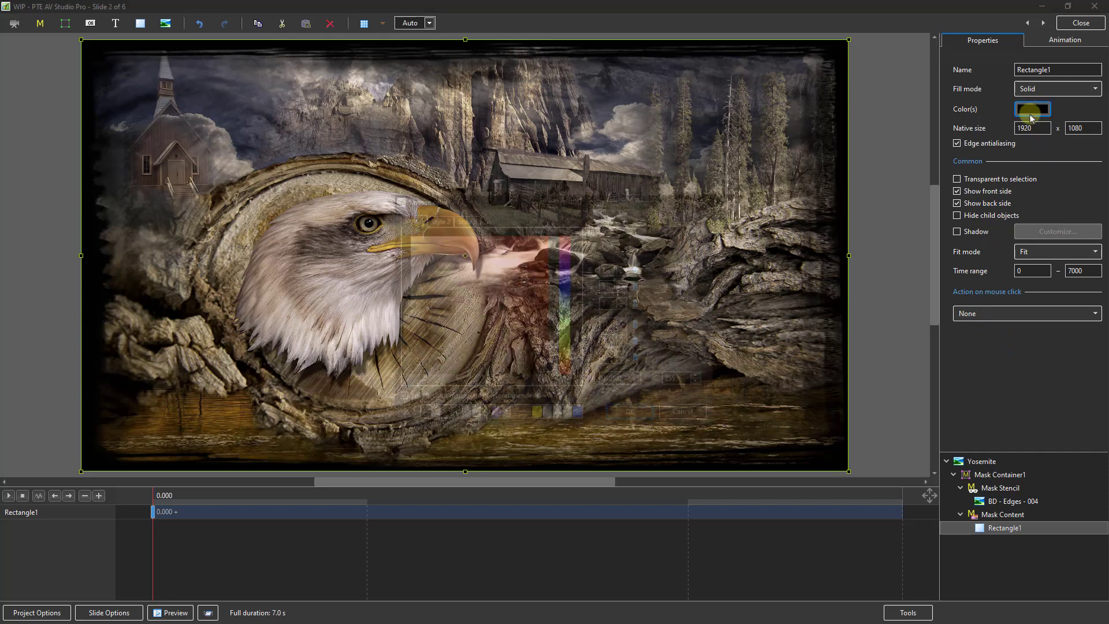
drag(556, 204, 897, 99)
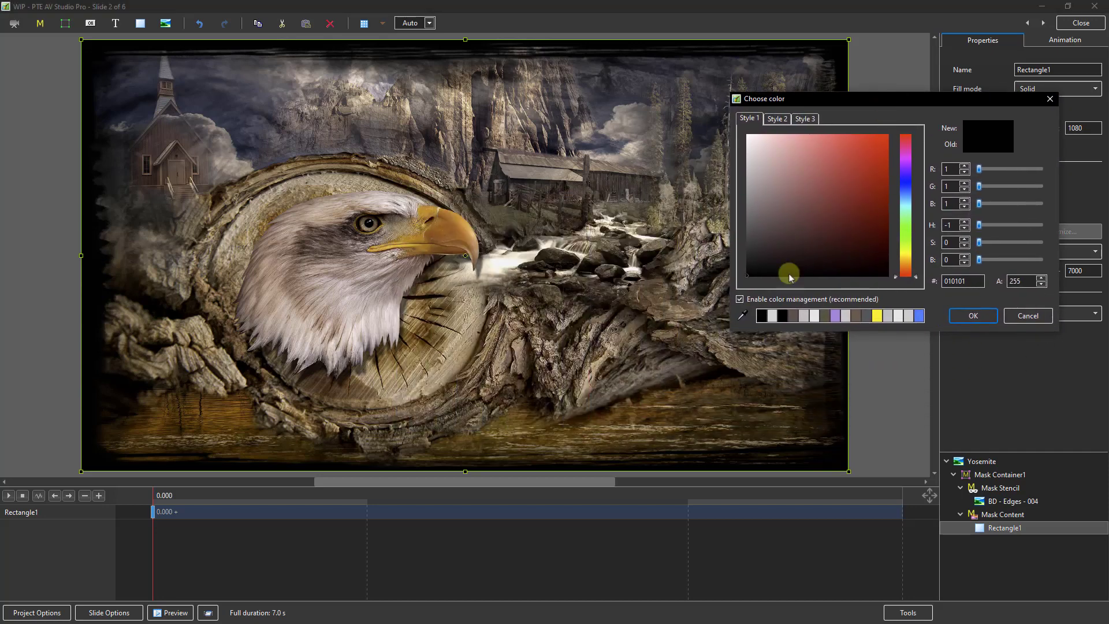
click(743, 315)
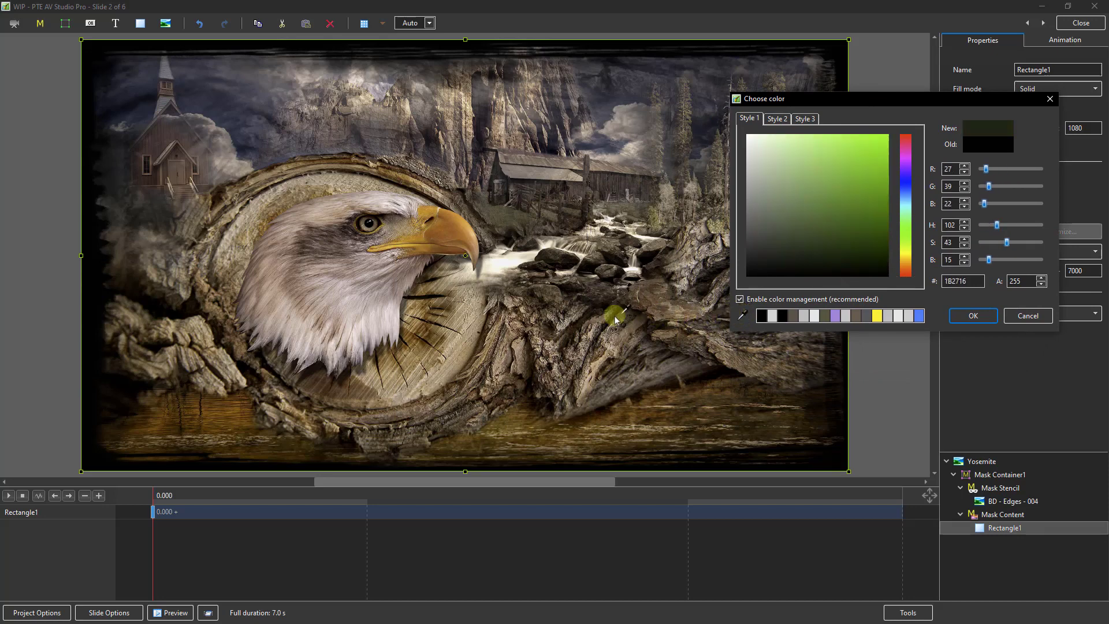
click(520, 316)
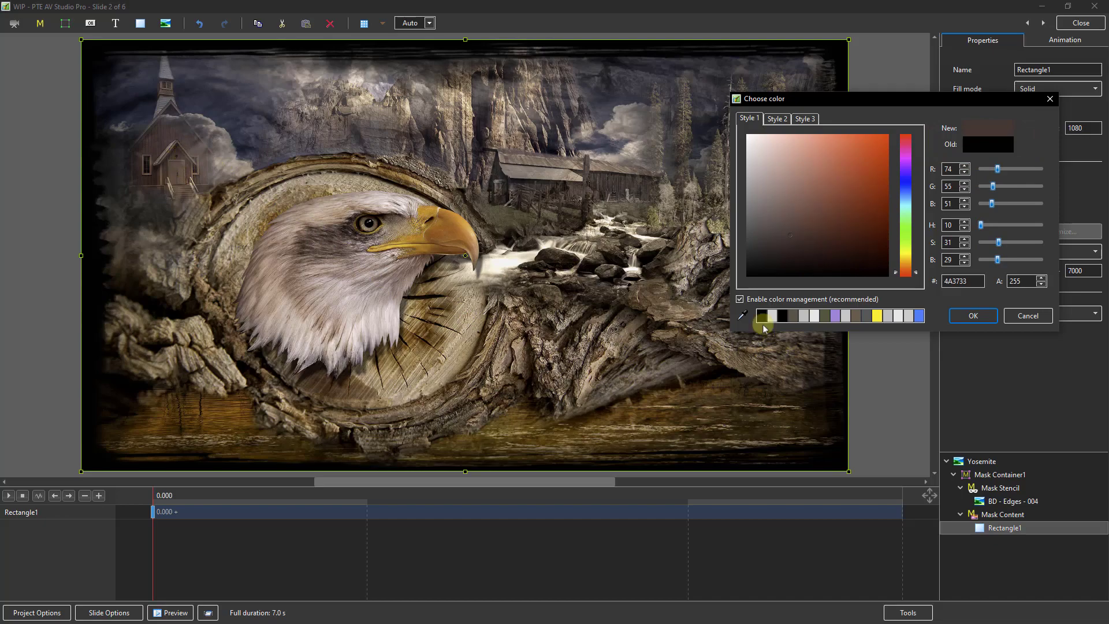
click(973, 315)
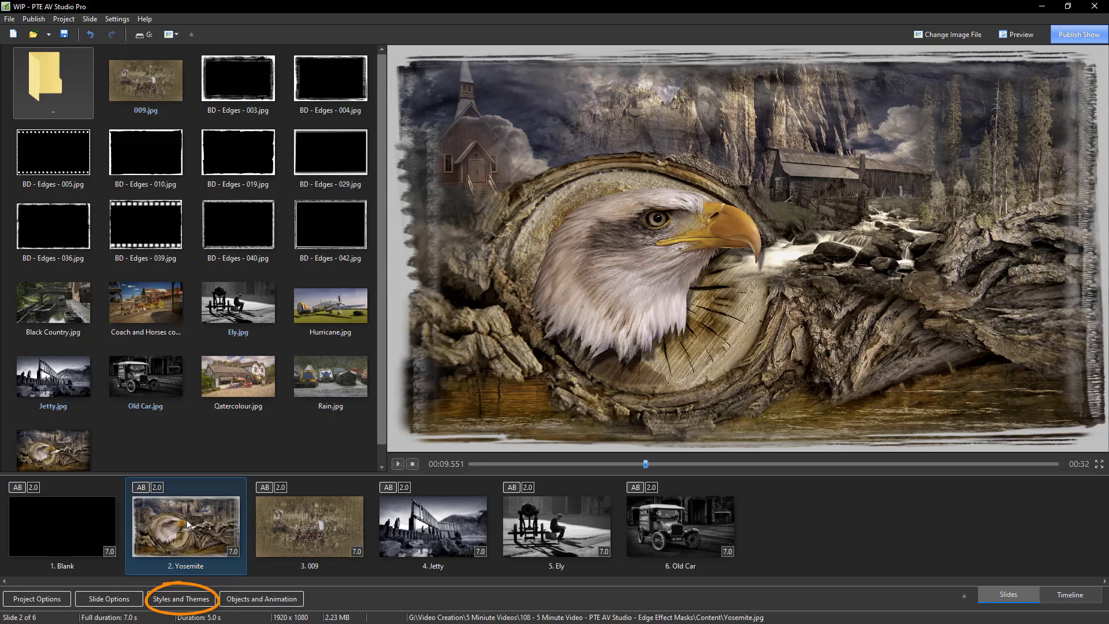
Select slides 009, Jetty, Ely and Old Car (slides 3–6) in the slide list.
click(309, 538)
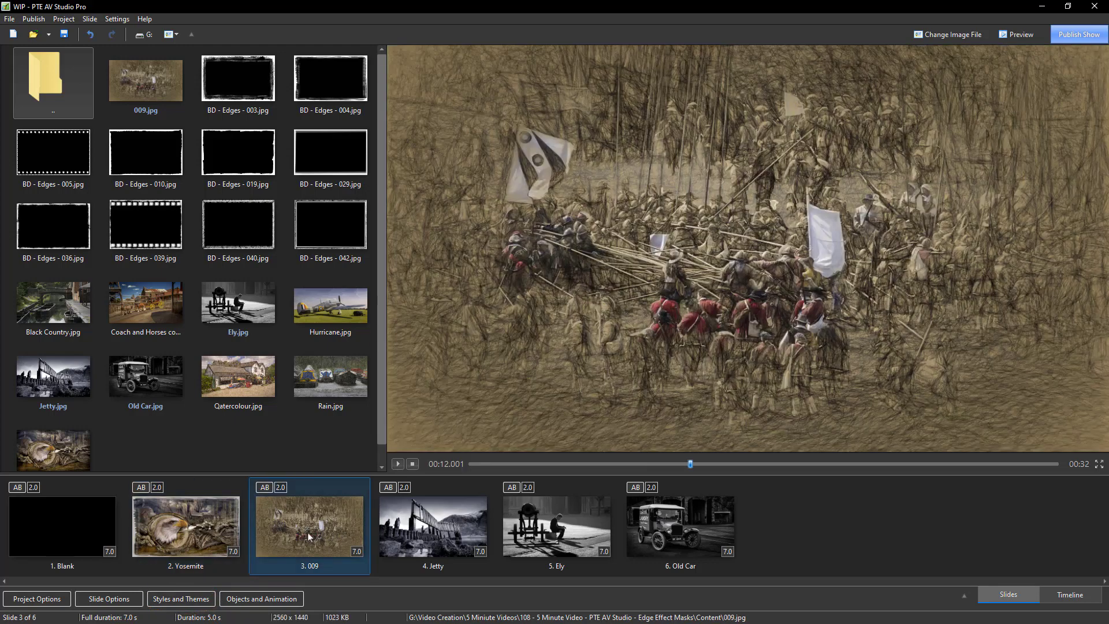
shift+click(685, 530)
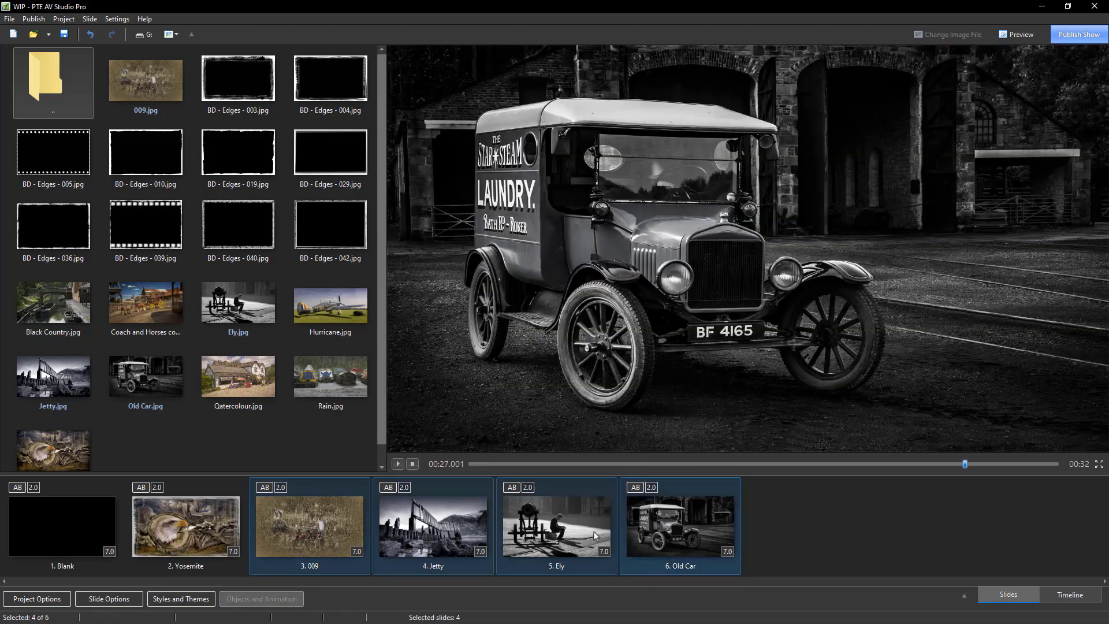
Apply the Edge Effects style BD - Edges - 004 to the selected slides.
click(181, 599)
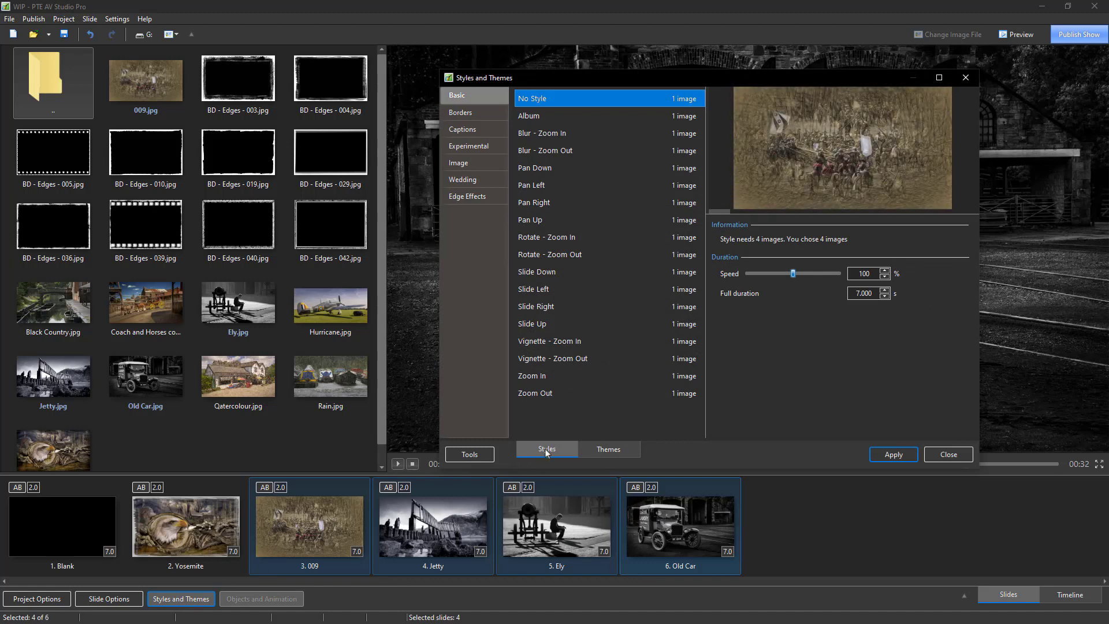
click(466, 197)
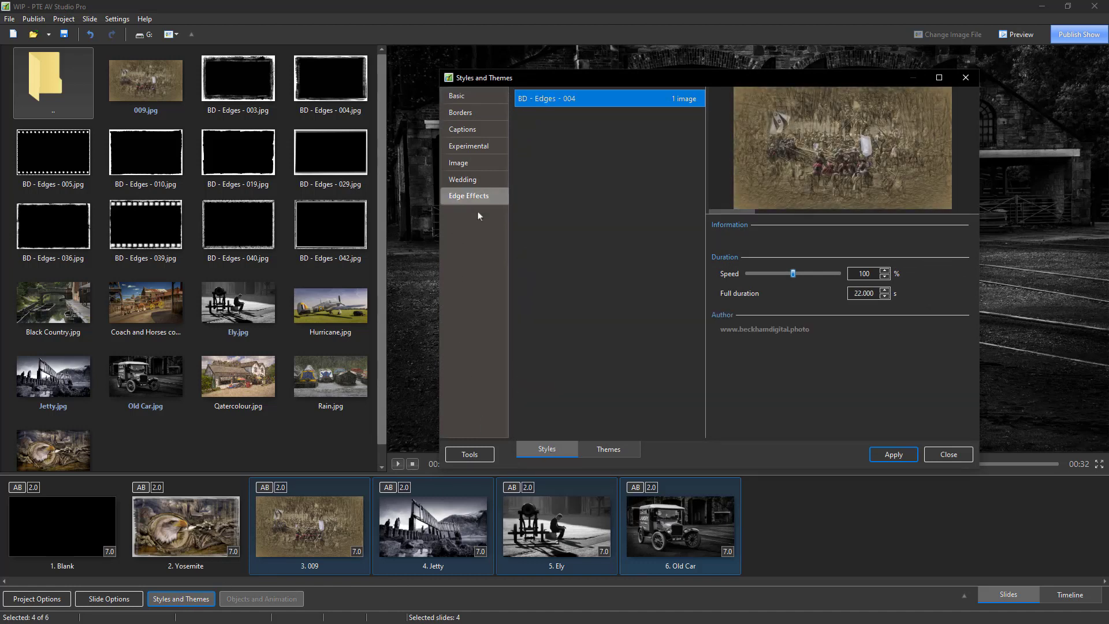
double_click(552, 98)
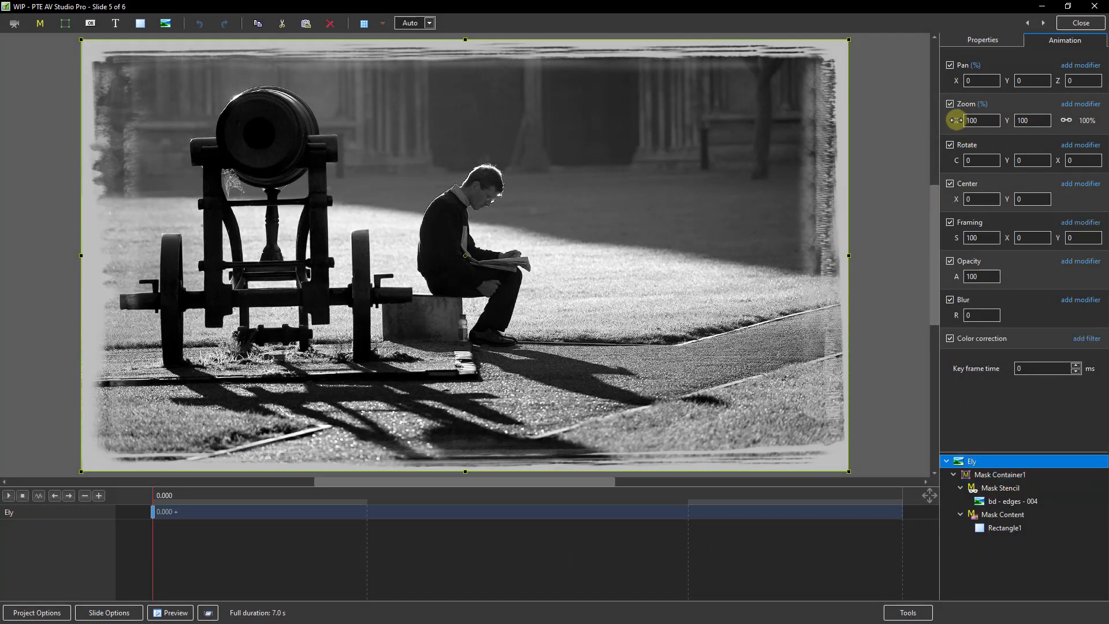
Cut Mask Container1 and paste it at top level so Ely zooms independently.
mouse_move(954, 120)
mouse_down()
mouse_move(965, 120)
mouse_move(956, 122)
mouse_up()
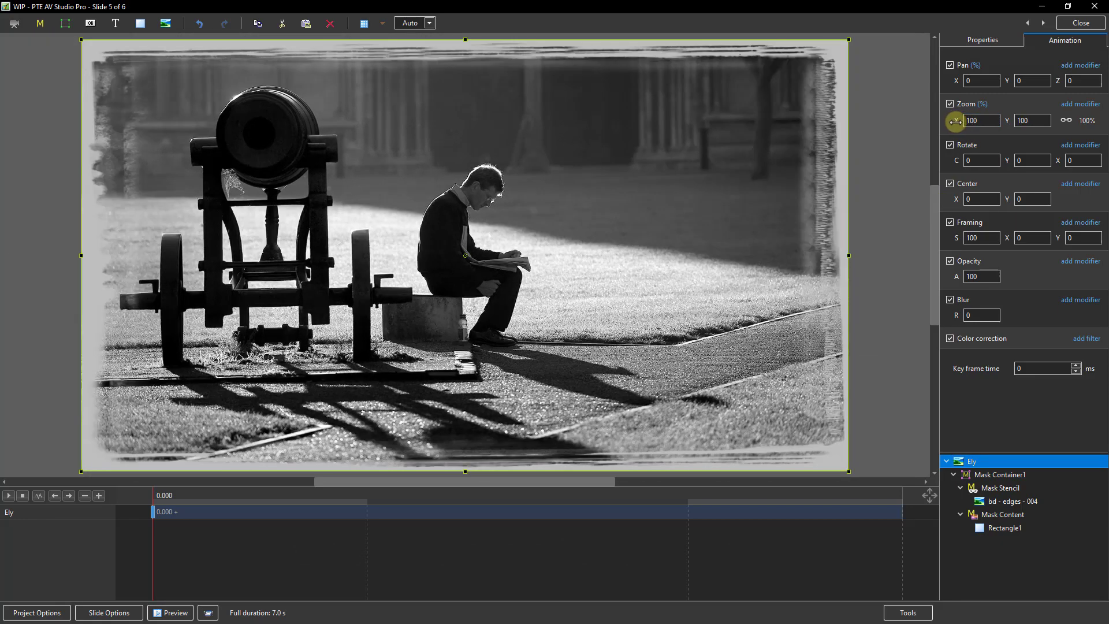
click(953, 476)
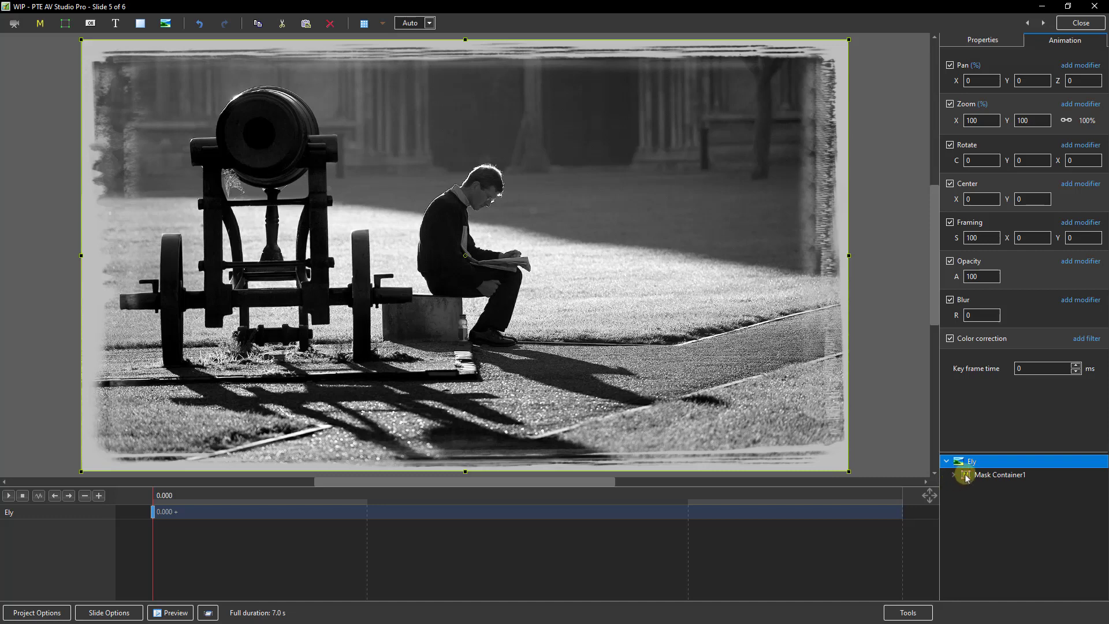
click(980, 476)
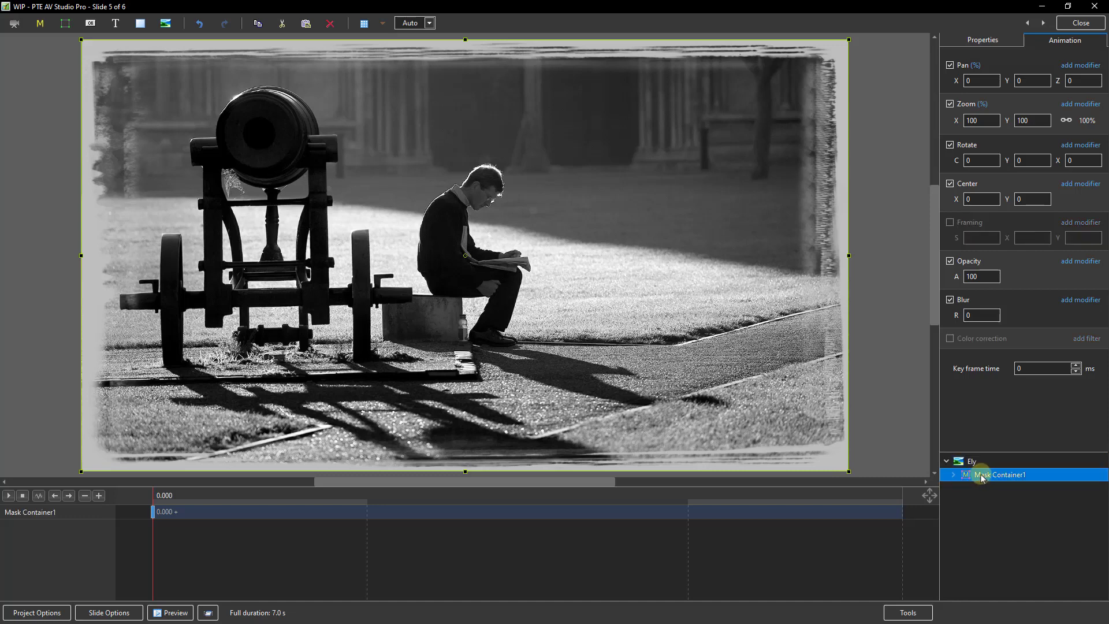
right_click(981, 477)
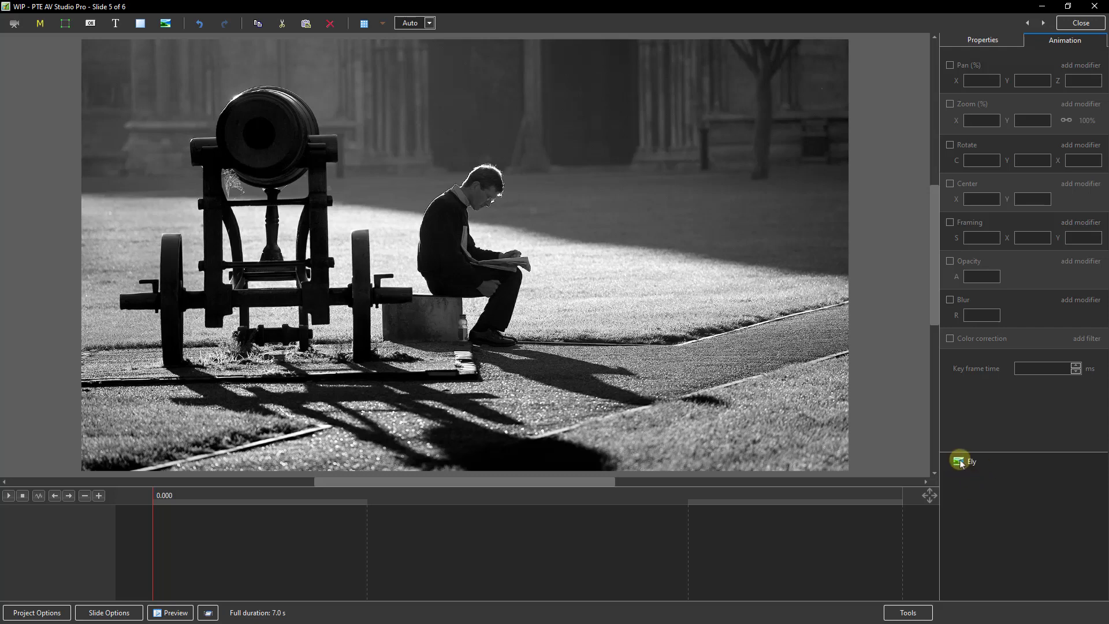
right_click(981, 489)
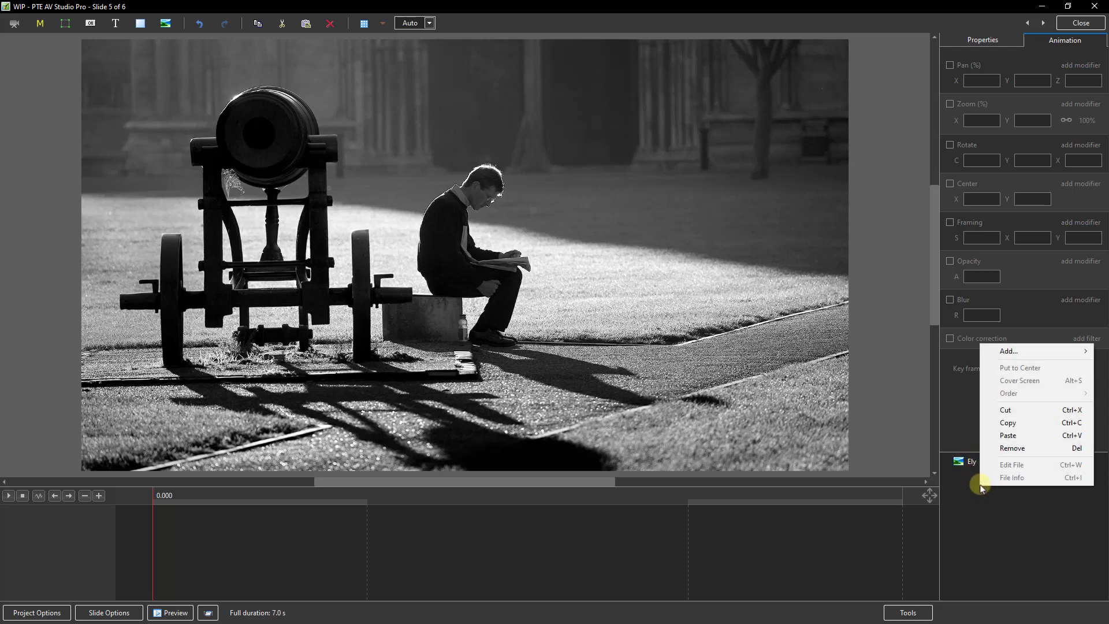
click(1010, 437)
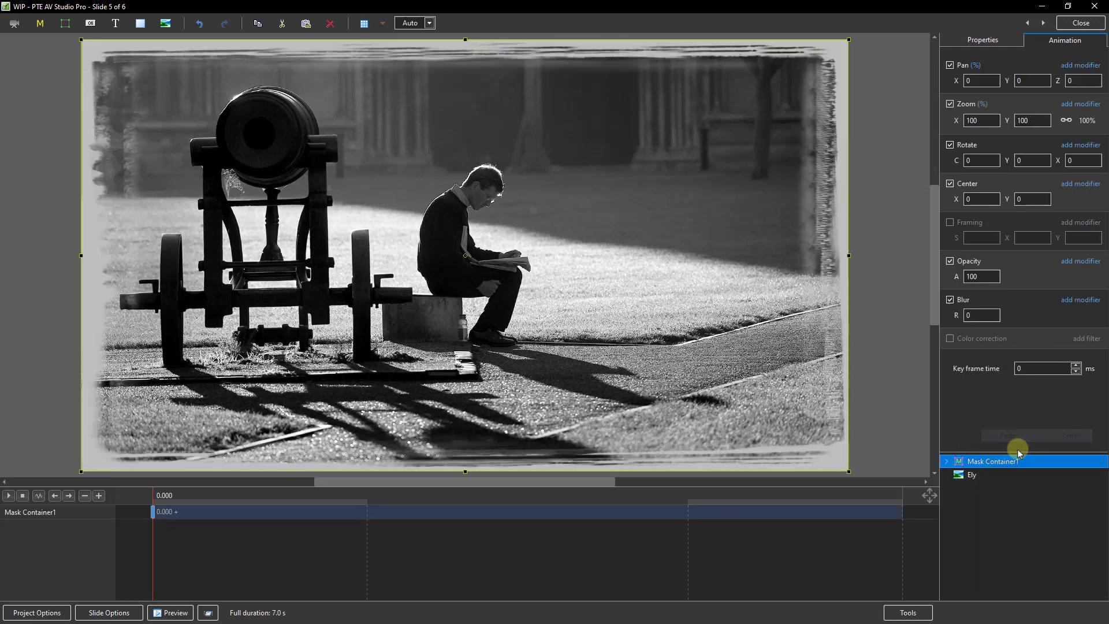
click(970, 477)
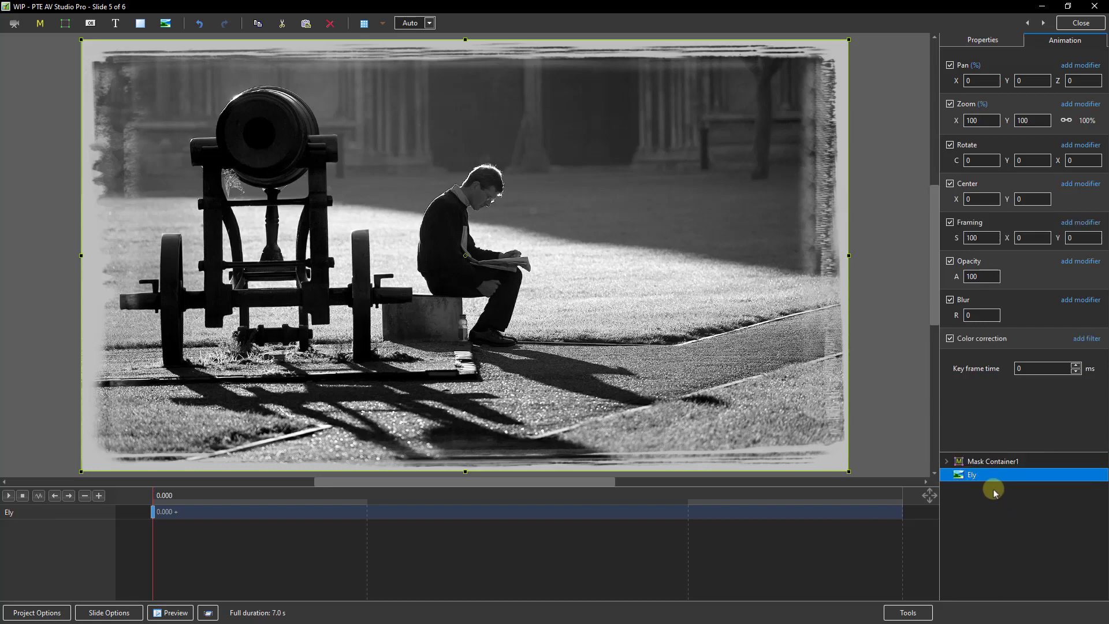
drag(956, 121, 957, 121)
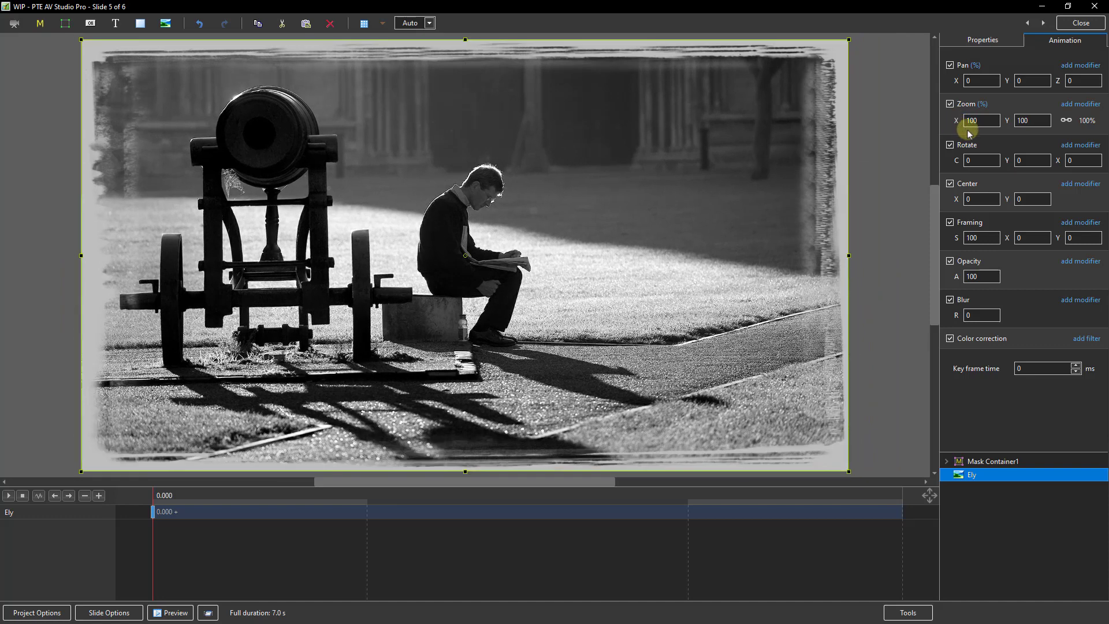
Swap Ely's mask stencil picture from BD - Edges - 004 to BD - Edges - 005.
click(946, 462)
click(991, 489)
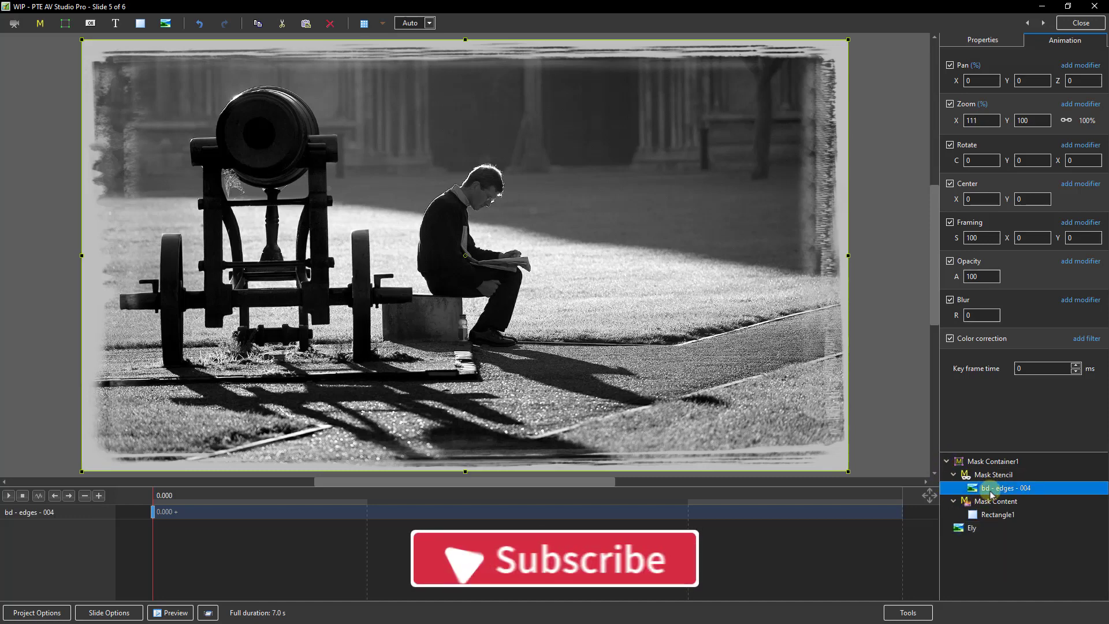
click(999, 42)
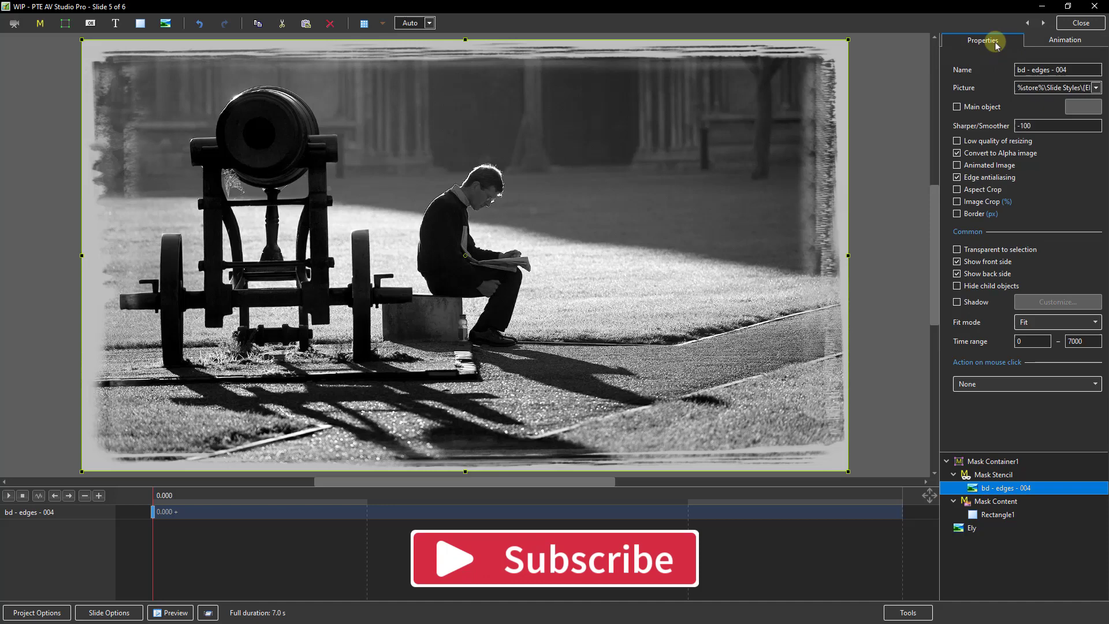
click(1095, 88)
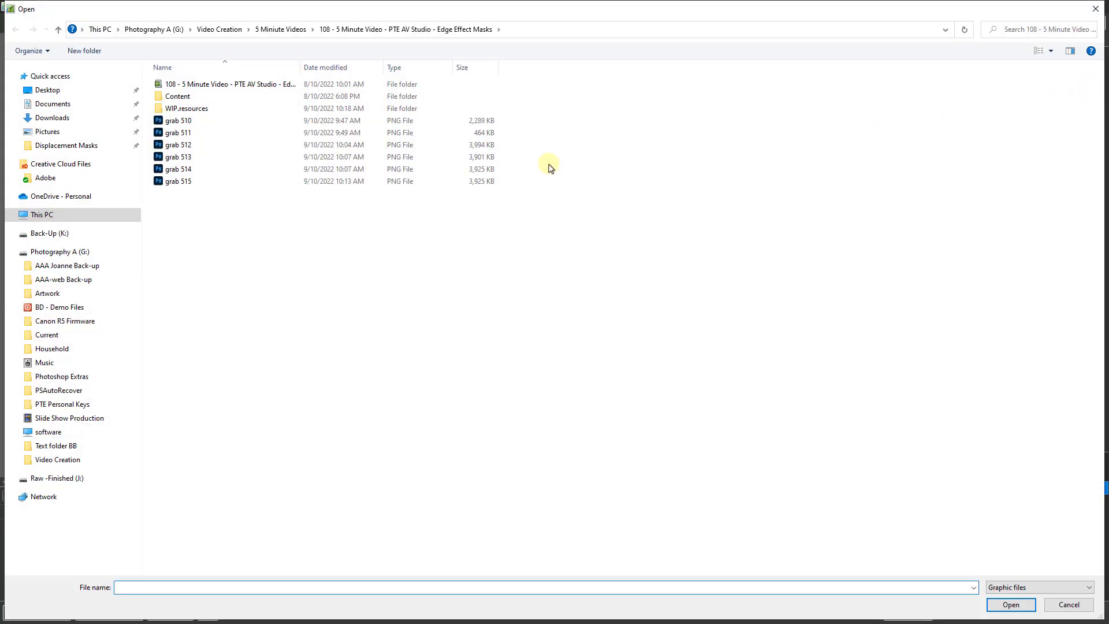
double_click(190, 96)
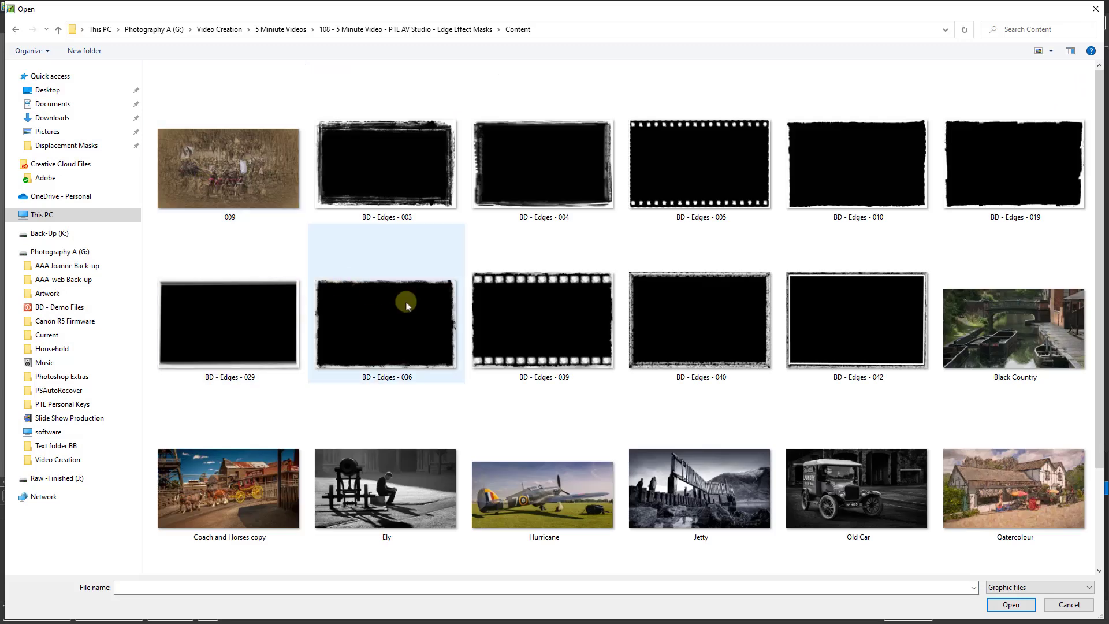
click(694, 152)
double_click(693, 152)
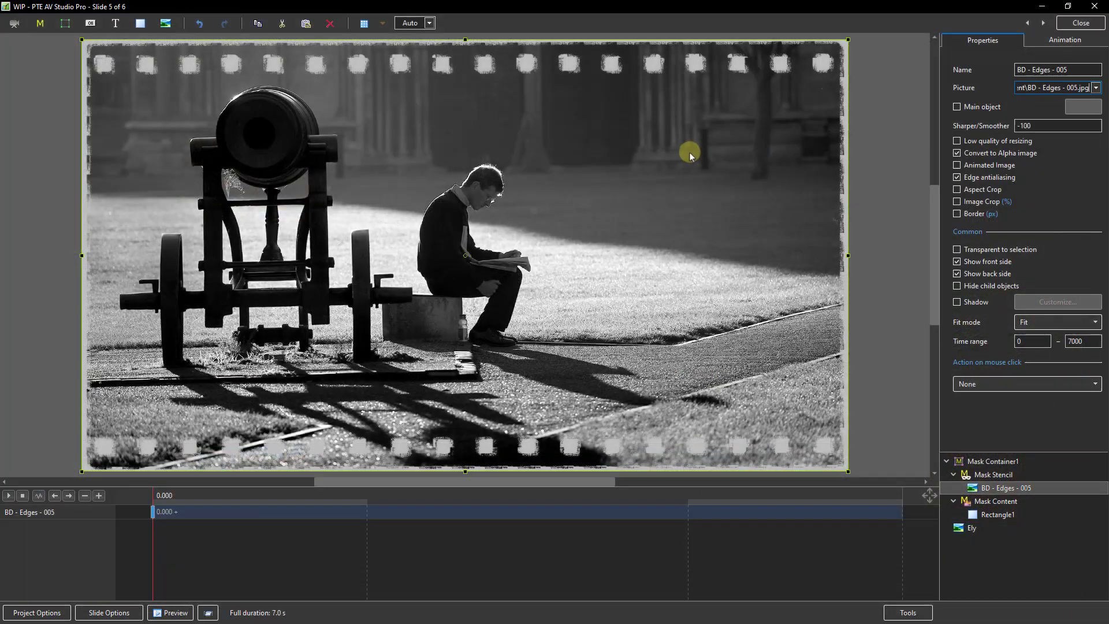